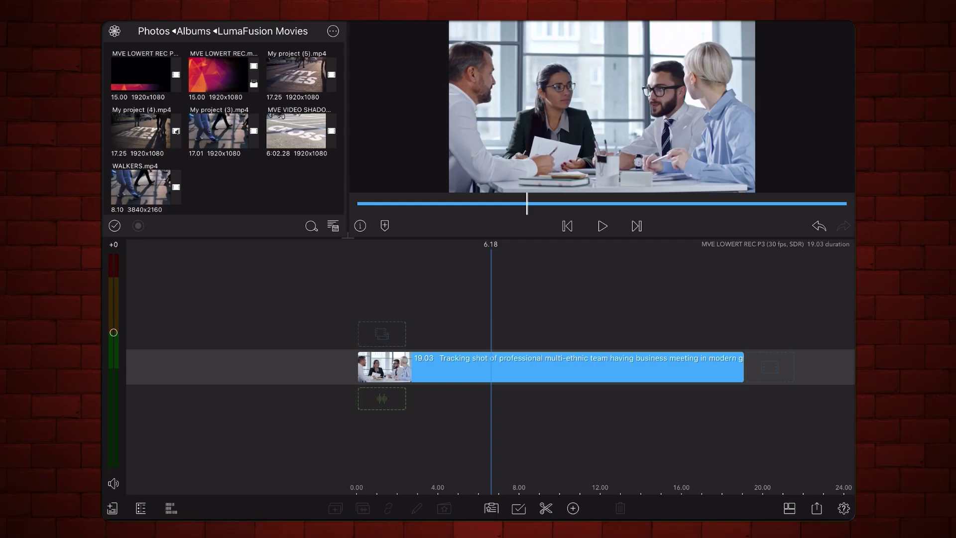
# Step: Drag the MVE LOWERT REC P3 clip onto a track above the office footage
pyautogui.moveTo(141, 75); pyautogui.dragTo(419, 332)
pyautogui.moveTo(668, 433); pyautogui.dragTo(504, 456)
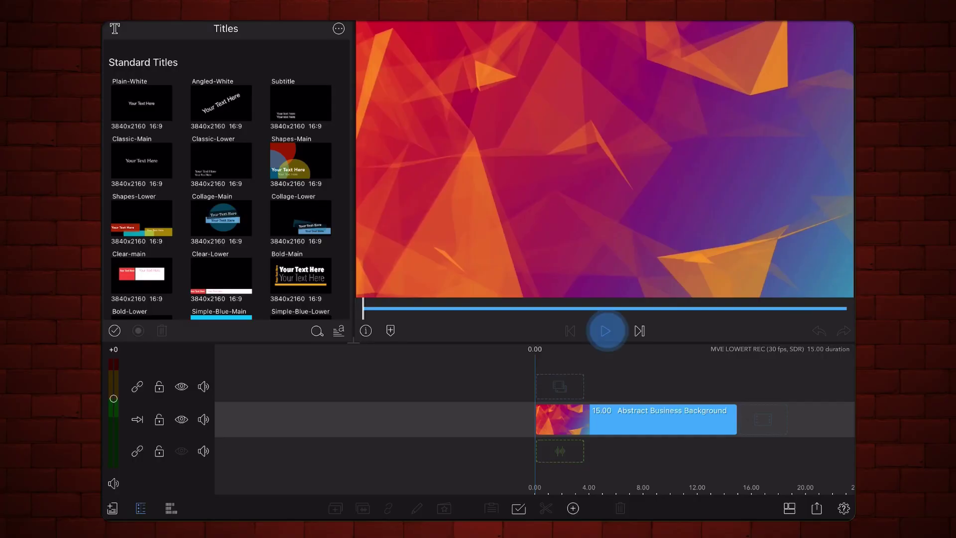
# Step: Play back the Abstract Business Background clip
pyautogui.click(606, 332)
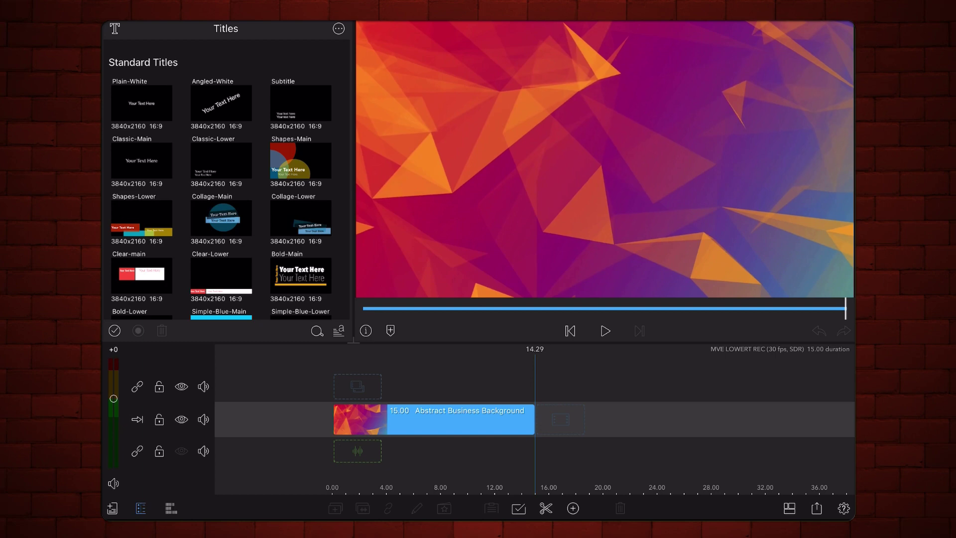
# Step: Extend the Plain-White title to 19 seconds and add a full-width black horizontal line
pyautogui.moveTo(243, 284); pyautogui.dragTo(359, 419)
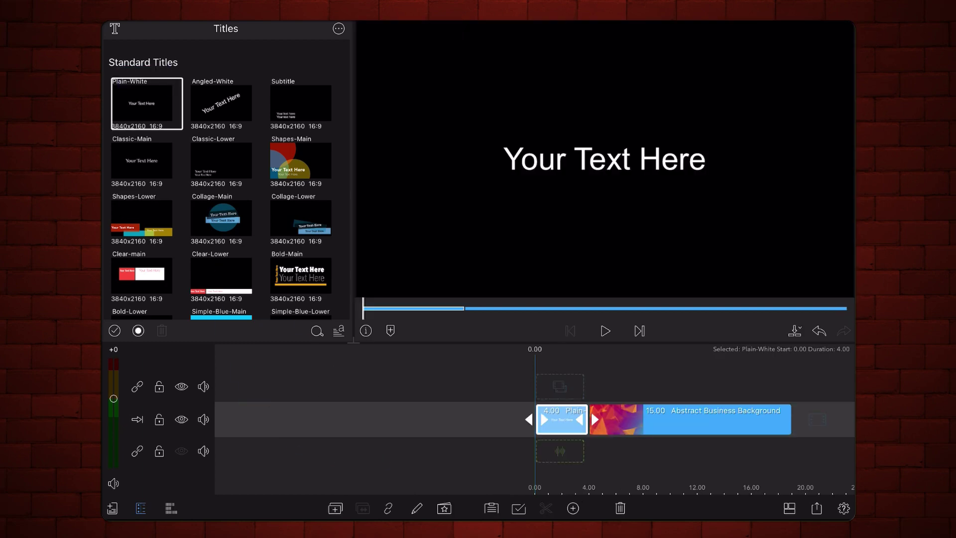
pyautogui.moveTo(538, 419); pyautogui.dragTo(779, 437)
pyautogui.doubleClick(403, 418)
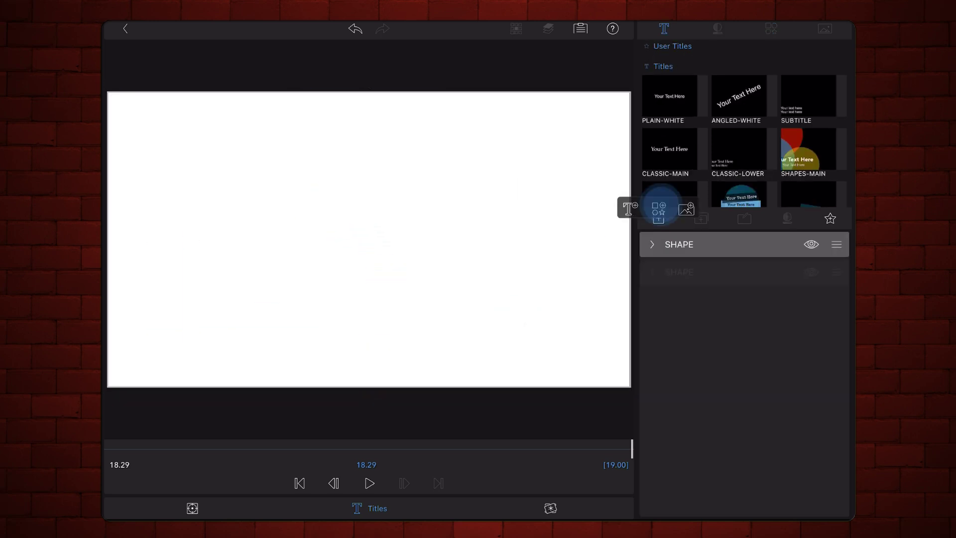
pyautogui.scroll(-5, 744, 374)
pyautogui.scroll(-5, 744, 127)
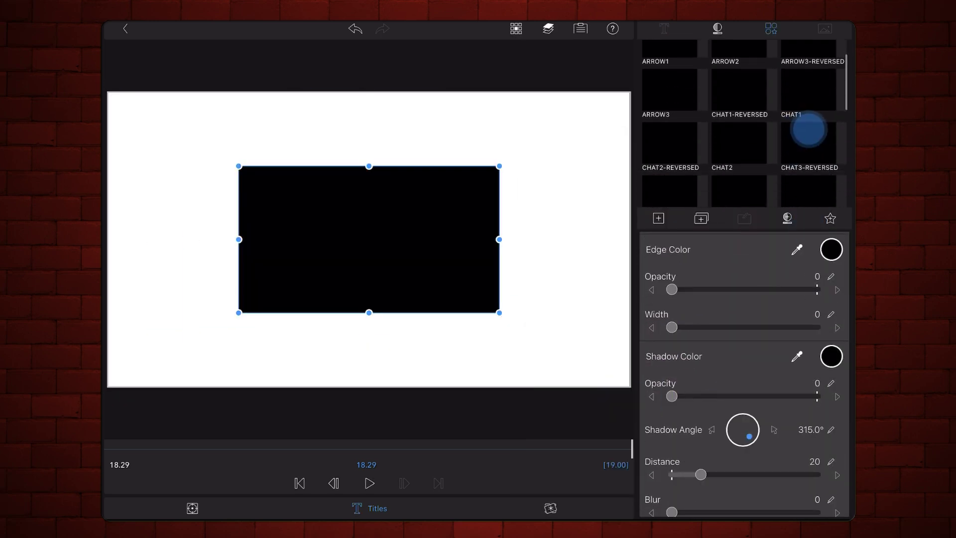
pyautogui.click(739, 123)
pyautogui.moveTo(499, 312); pyautogui.dragTo(630, 387)
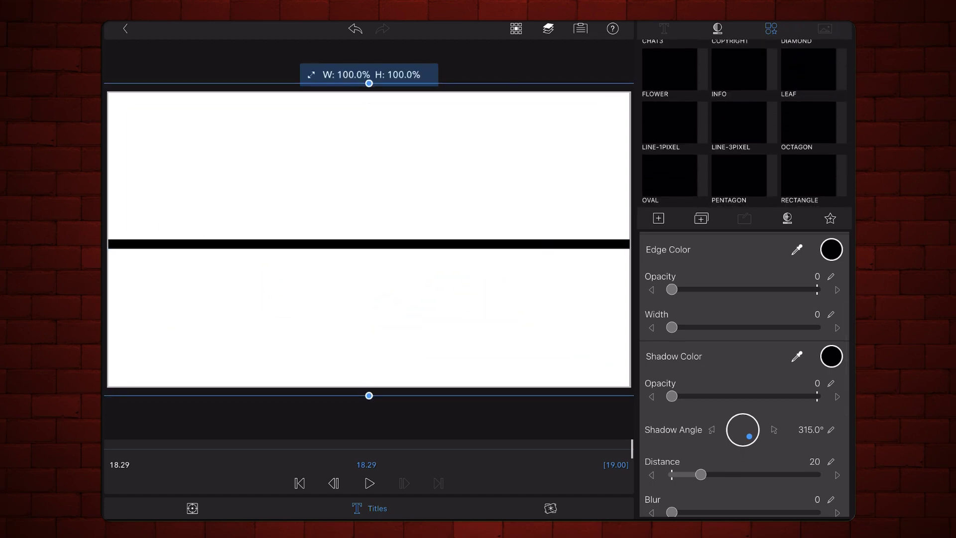
# Step: Leave the title editor and duplicate the Abstract Business Background clip several times
pyautogui.click(125, 29)
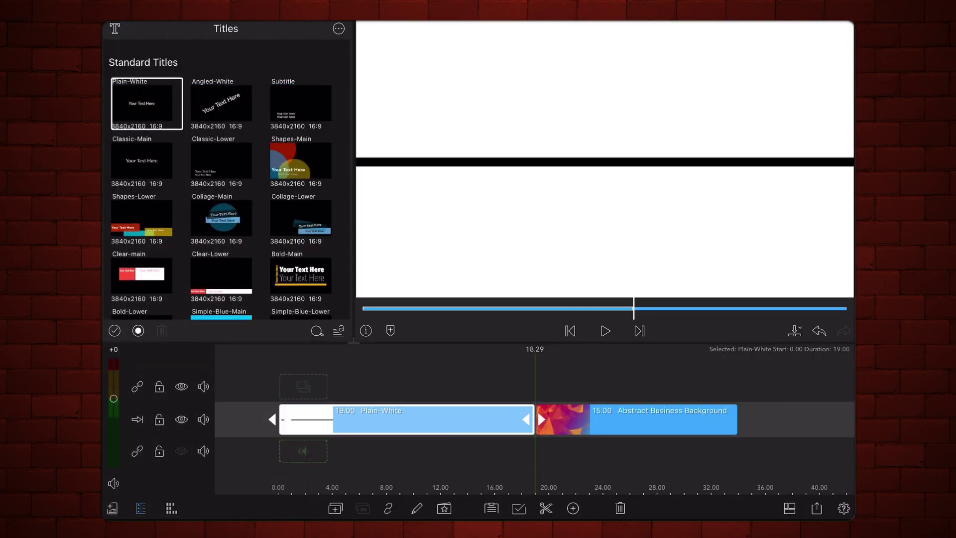
pyautogui.moveTo(448, 379); pyautogui.dragTo(557, 379)
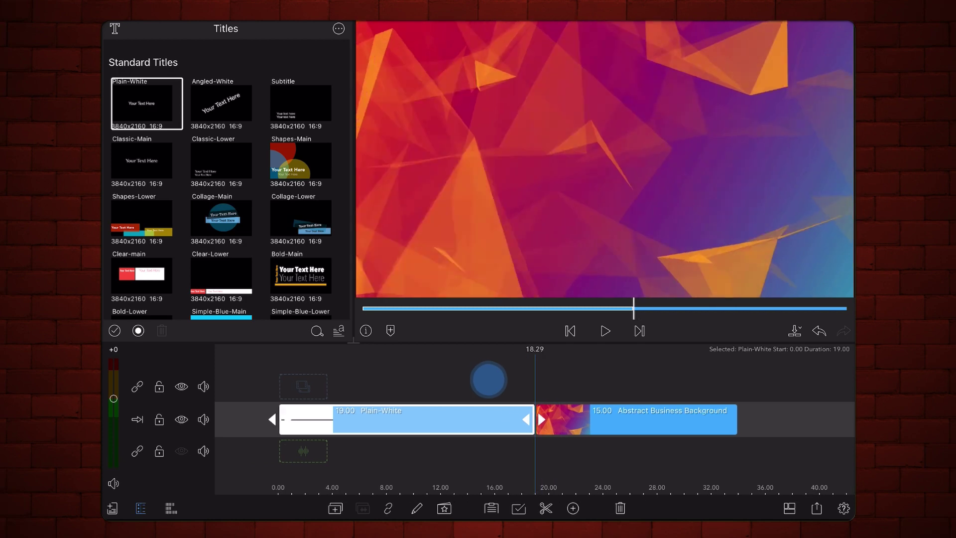
pyautogui.click(558, 380)
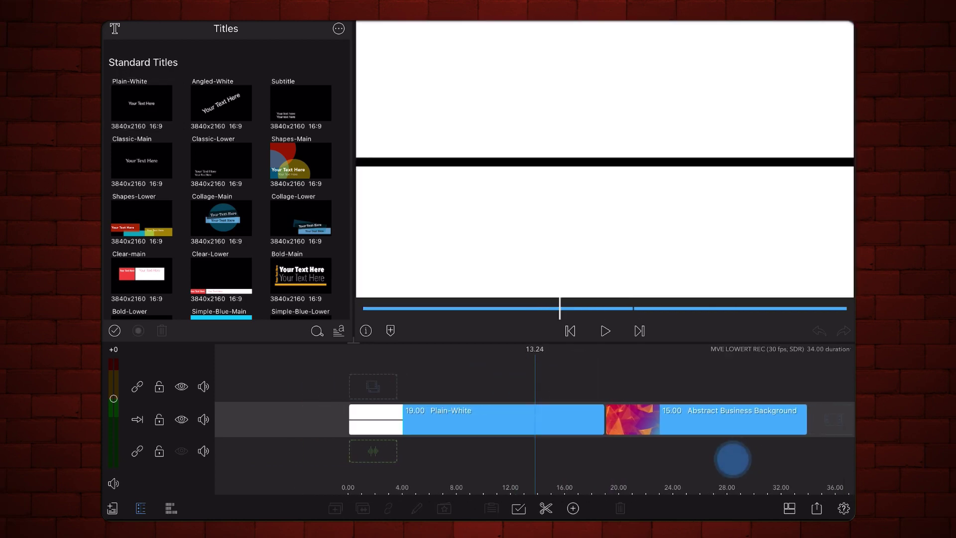
pyautogui.moveTo(723, 461); pyautogui.dragTo(638, 461)
pyautogui.click(631, 411)
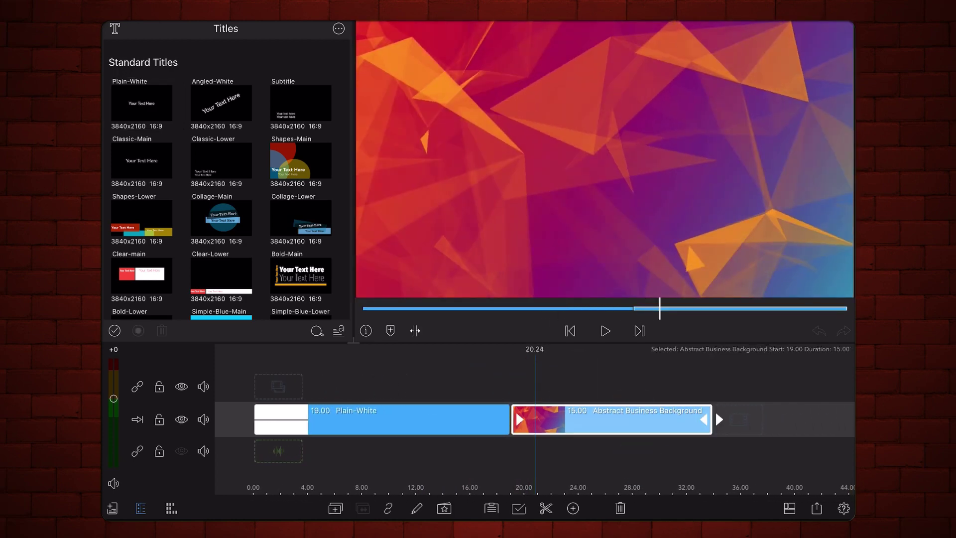
pyautogui.click(335, 508)
pyautogui.click(335, 508)
pyautogui.click(335, 508)
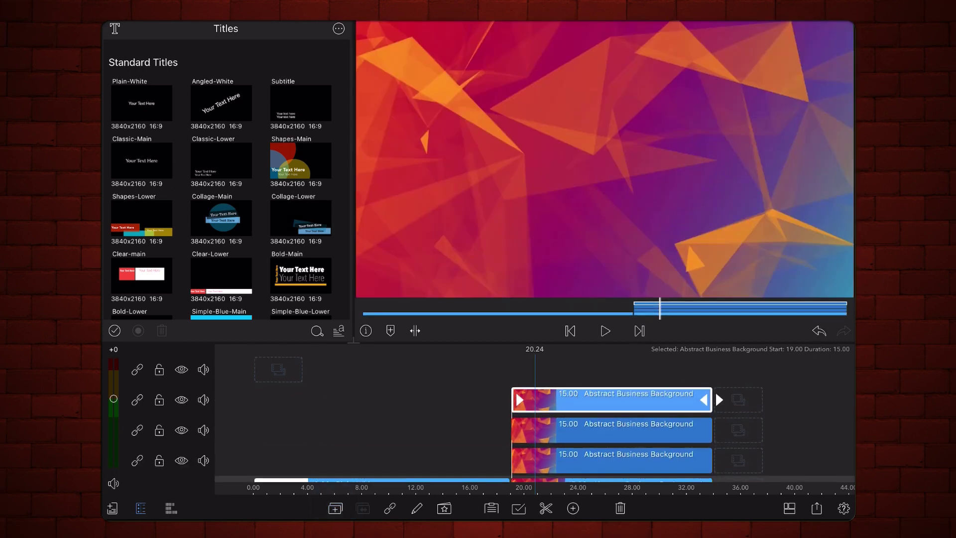
pyautogui.click(335, 508)
pyautogui.click(614, 418)
pyautogui.scroll(-2, 580, 429)
# Step: Append the background copies to the main track's end and move one above the white title
pyautogui.moveTo(353, 340); pyautogui.dragTo(347, 234)
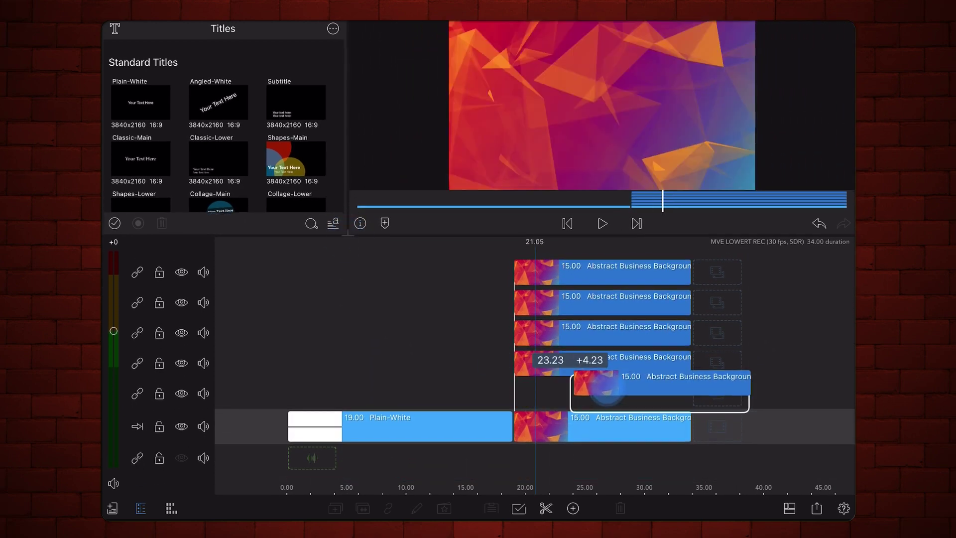
pyautogui.moveTo(568, 388); pyautogui.dragTo(717, 428)
pyautogui.moveTo(471, 358); pyautogui.dragTo(621, 426)
pyautogui.moveTo(471, 329); pyautogui.dragTo(598, 422)
pyautogui.moveTo(449, 299); pyautogui.dragTo(561, 418)
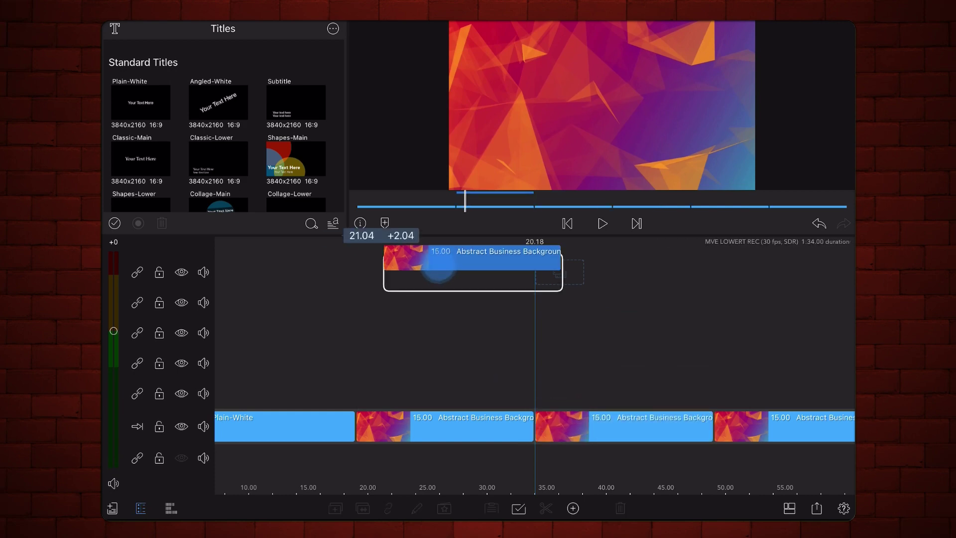
pyautogui.moveTo(464, 273); pyautogui.dragTo(568, 422)
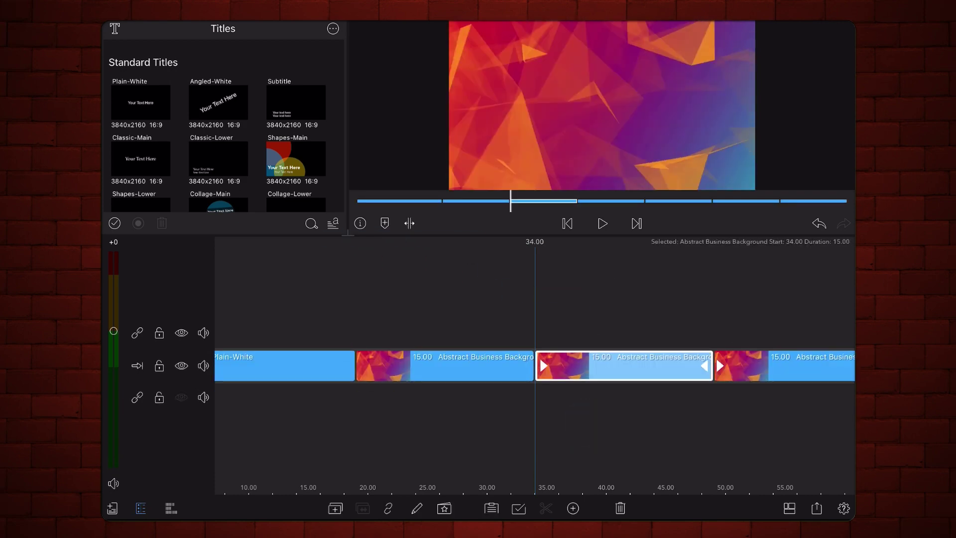
pyautogui.scroll(-5, 508, 455)
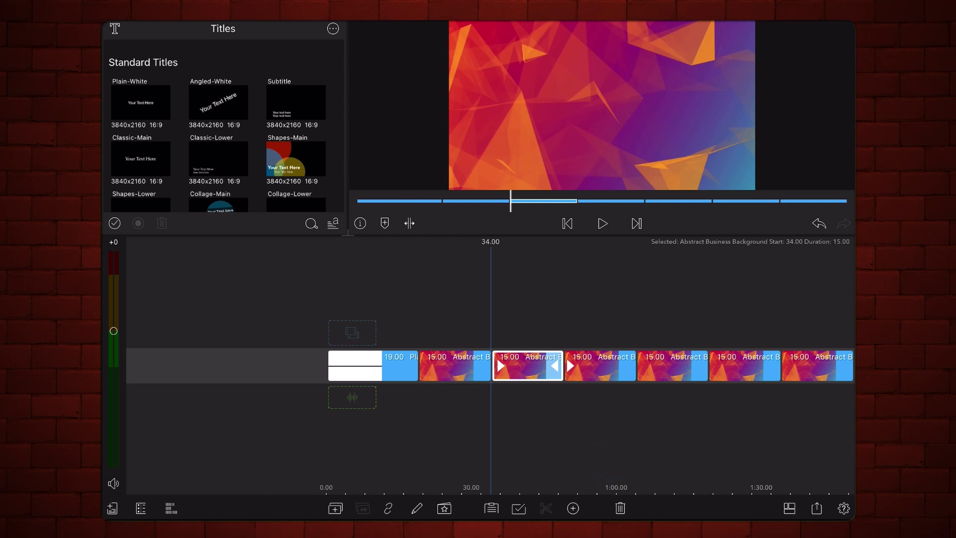
pyautogui.moveTo(527, 365)
pyautogui.mouseDown()
pyautogui.moveTo(383, 322)
pyautogui.moveTo(351, 326)
pyautogui.mouseUp()
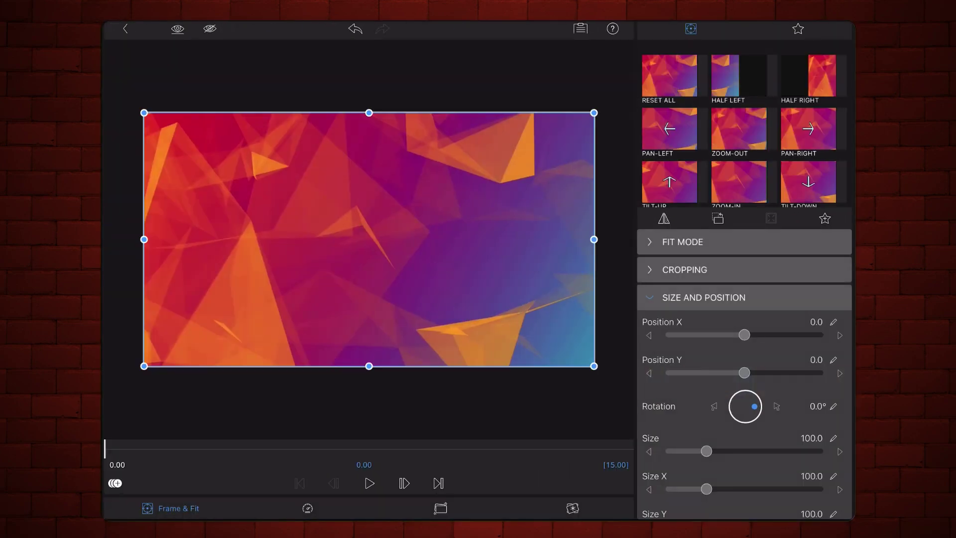
# Step: Crop the overlay background 10 from the right and fully soften its edges
pyautogui.click(650, 298)
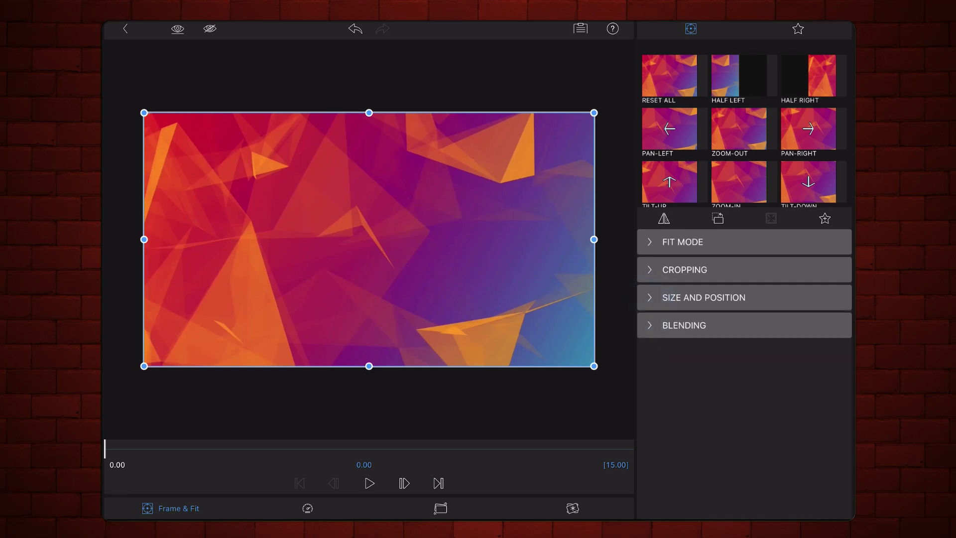
pyautogui.click(650, 270)
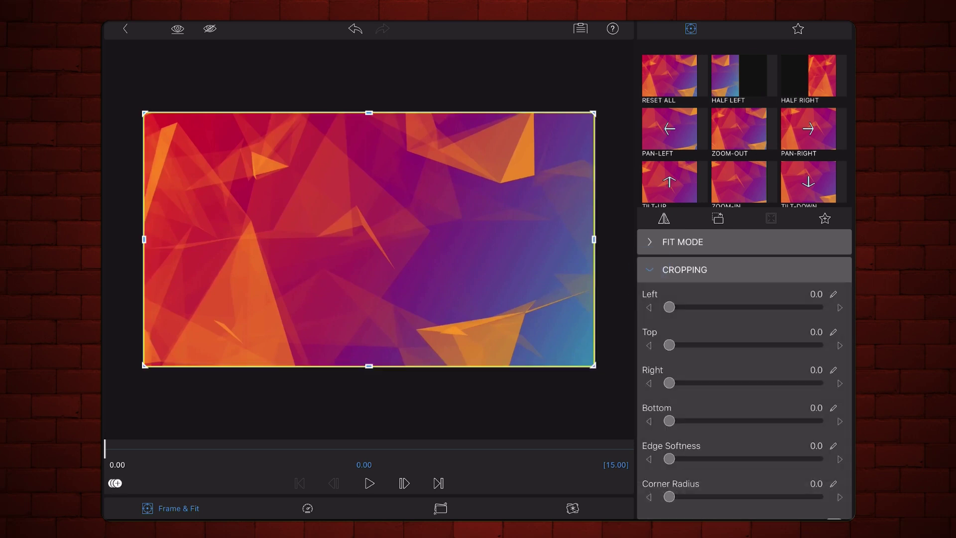
pyautogui.click(834, 370)
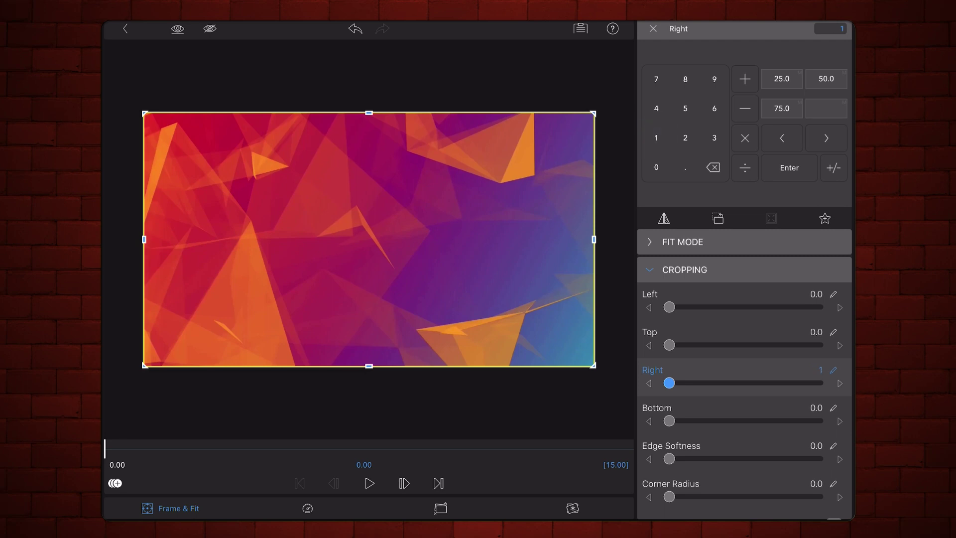
pyautogui.click(790, 168)
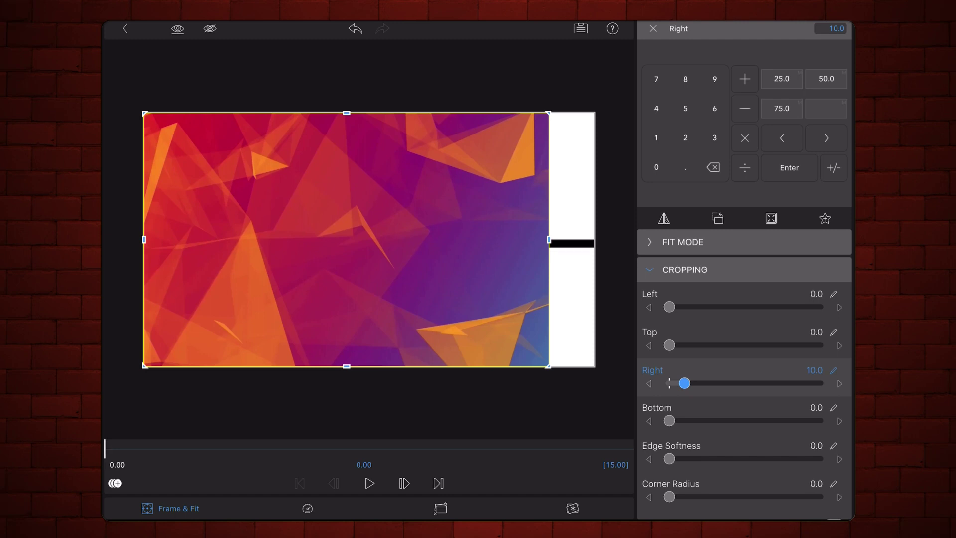
pyautogui.moveTo(668, 458); pyautogui.dragTo(823, 459)
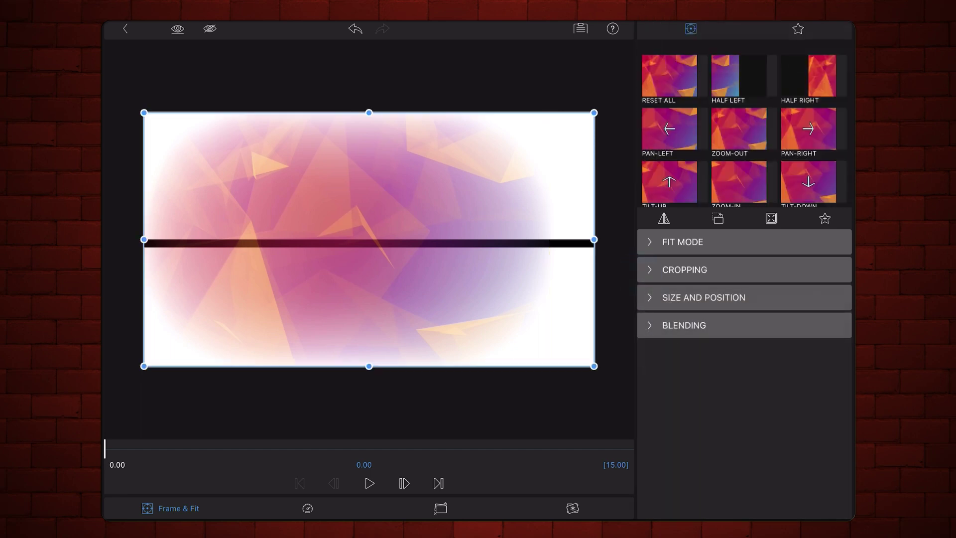
# Step: Set the overlay background's opacity to 20% and return to the timeline
pyautogui.click(685, 325)
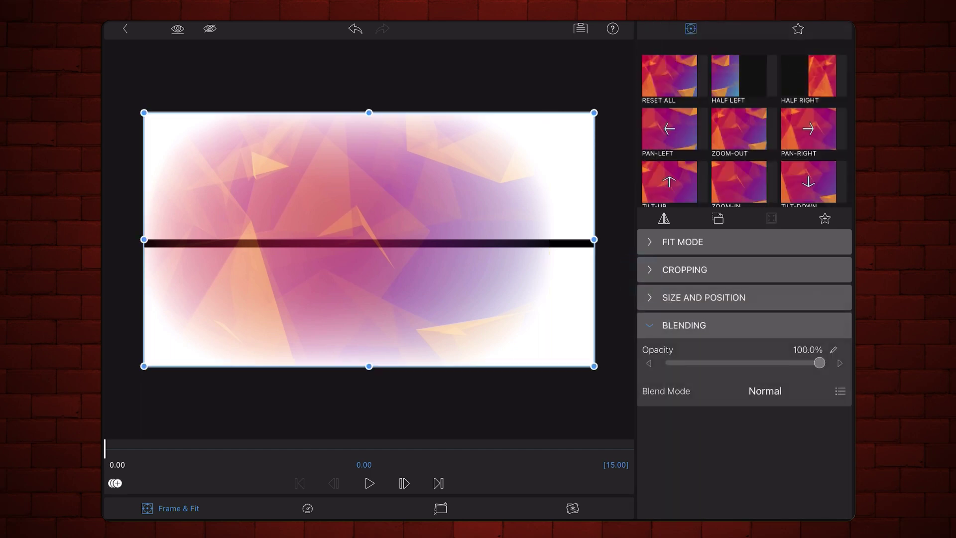
pyautogui.click(834, 350)
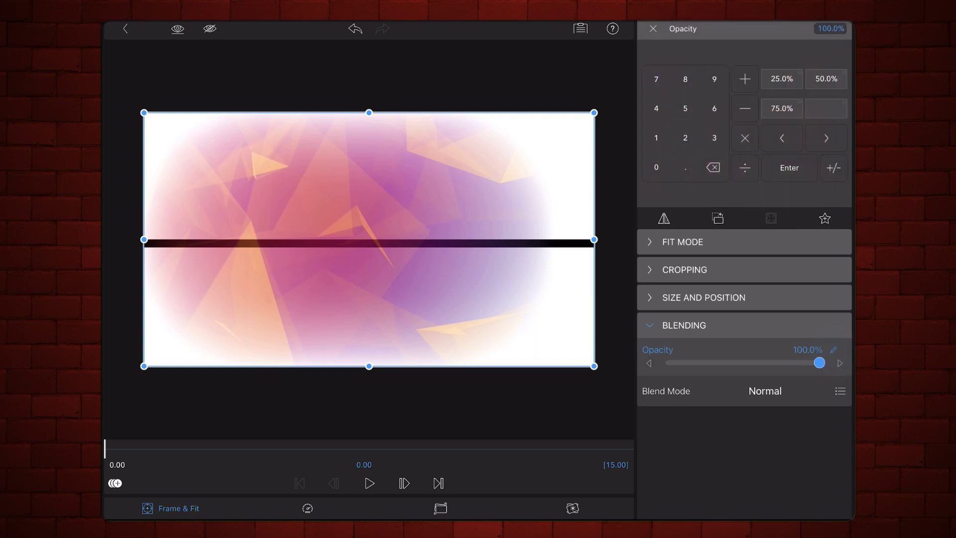
pyautogui.click(685, 137)
pyautogui.click(656, 168)
pyautogui.click(789, 168)
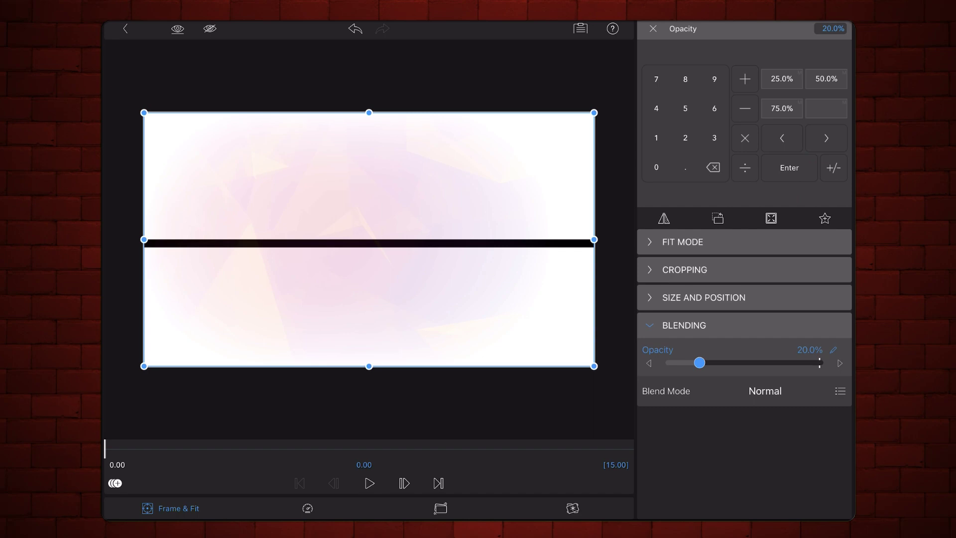
pyautogui.click(125, 29)
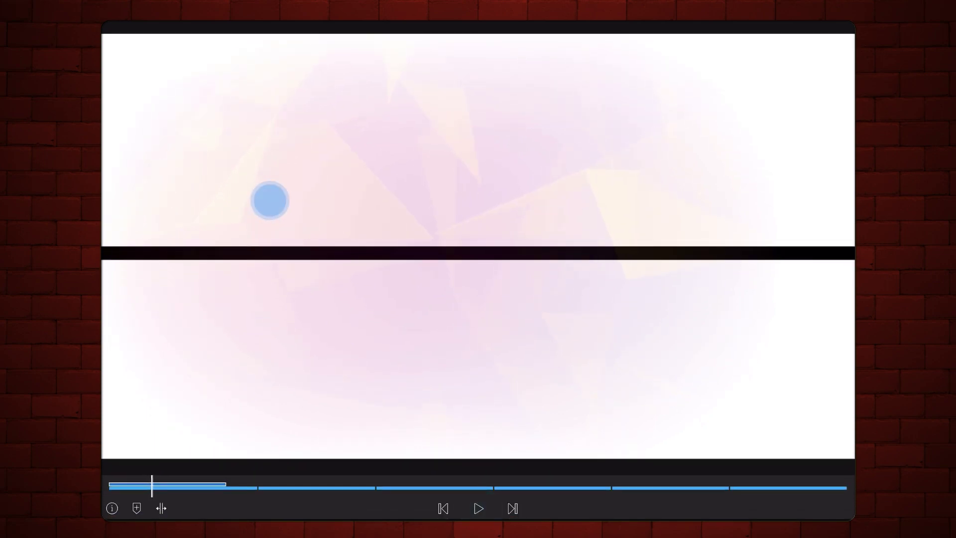
# Step: Exit fullscreen preview and stack another background copy on a higher track
pyautogui.doubleClick(266, 198)
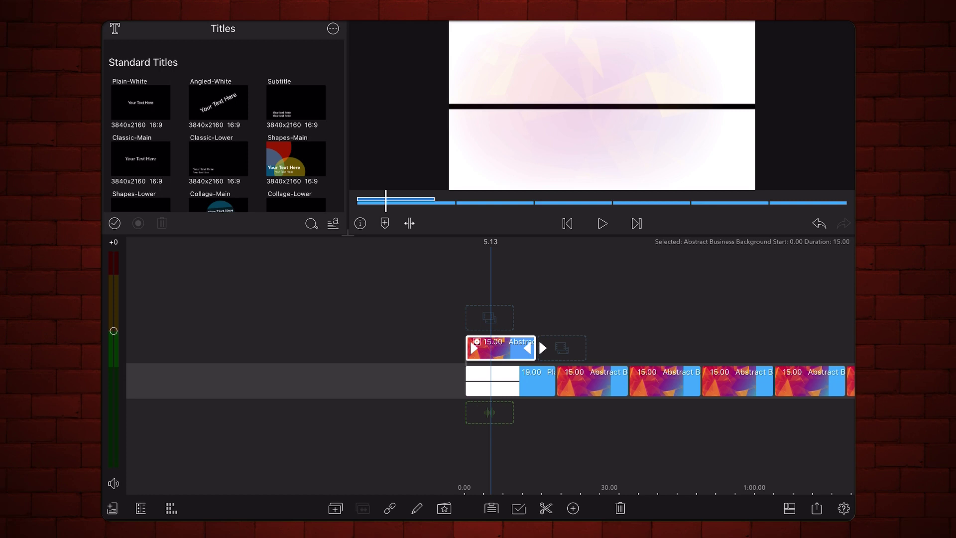
pyautogui.moveTo(499, 347); pyautogui.dragTo(515, 300)
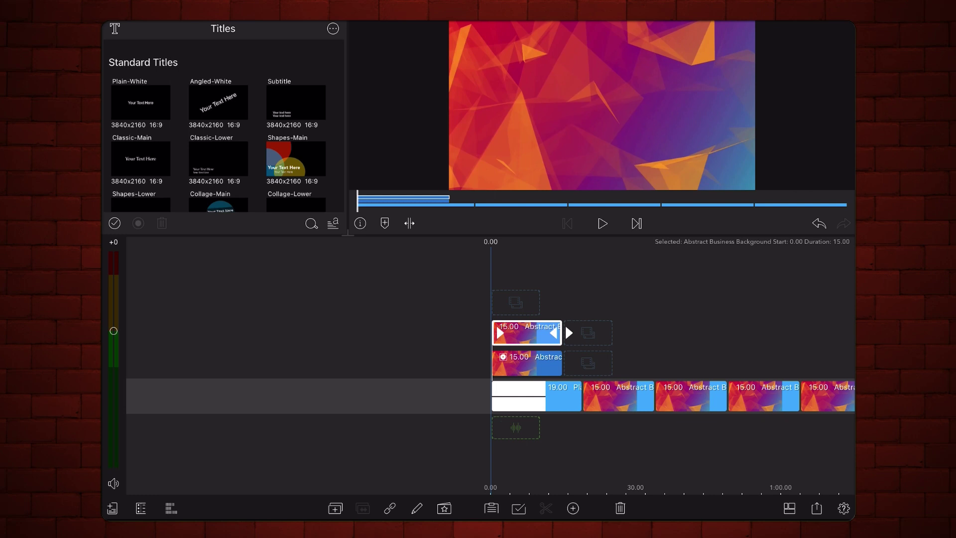
# Step: Give the top background copy a right crop of 22 and edge softness of 90
pyautogui.doubleClick(526, 331)
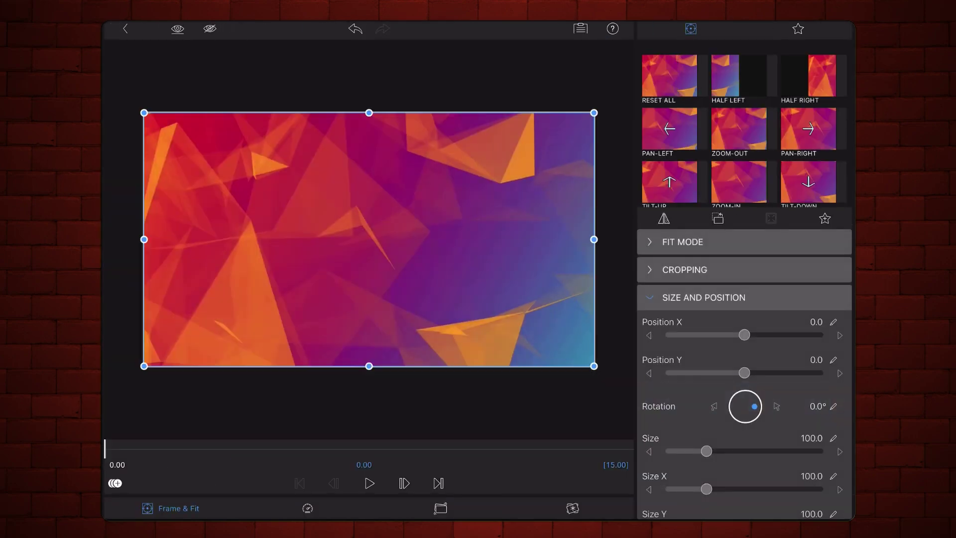
pyautogui.click(704, 297)
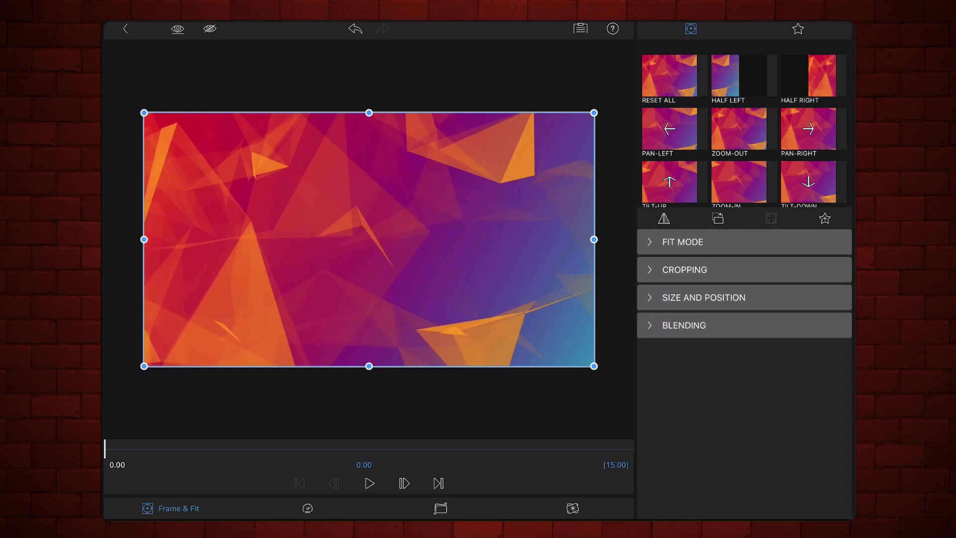
pyautogui.click(685, 270)
pyautogui.click(816, 369)
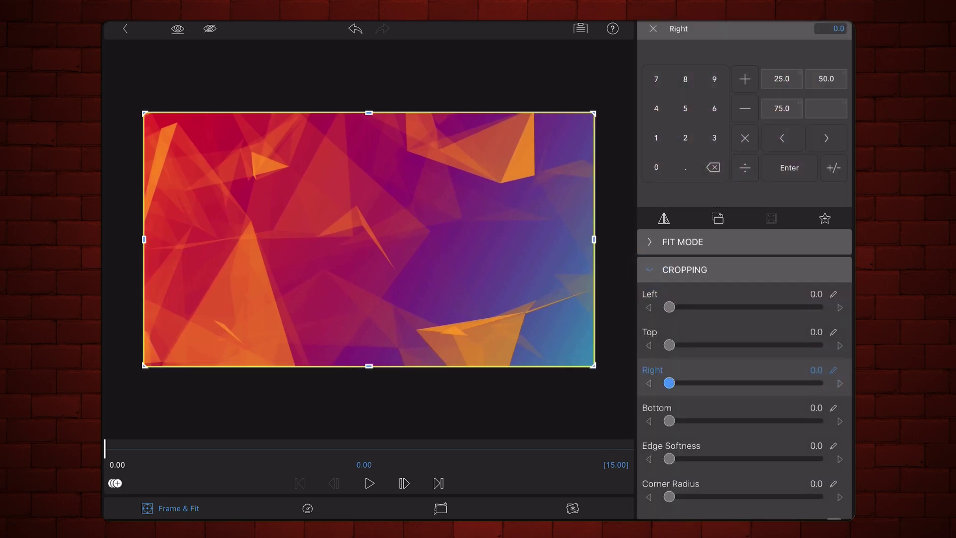
pyautogui.click(685, 138)
pyautogui.click(789, 167)
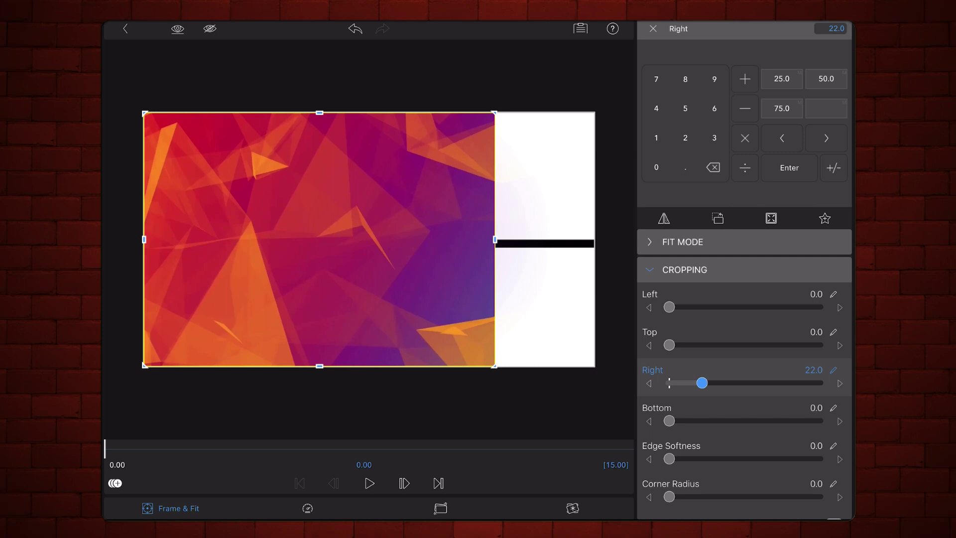
pyautogui.click(834, 445)
pyautogui.click(714, 79)
pyautogui.click(656, 168)
pyautogui.click(789, 167)
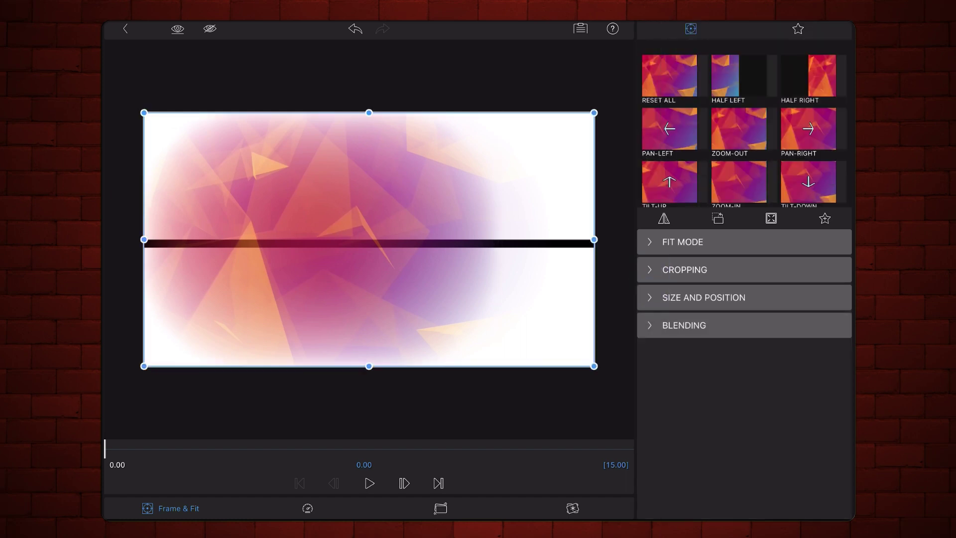
# Step: Set the top background copy's opacity to 40%
pyautogui.click(645, 326)
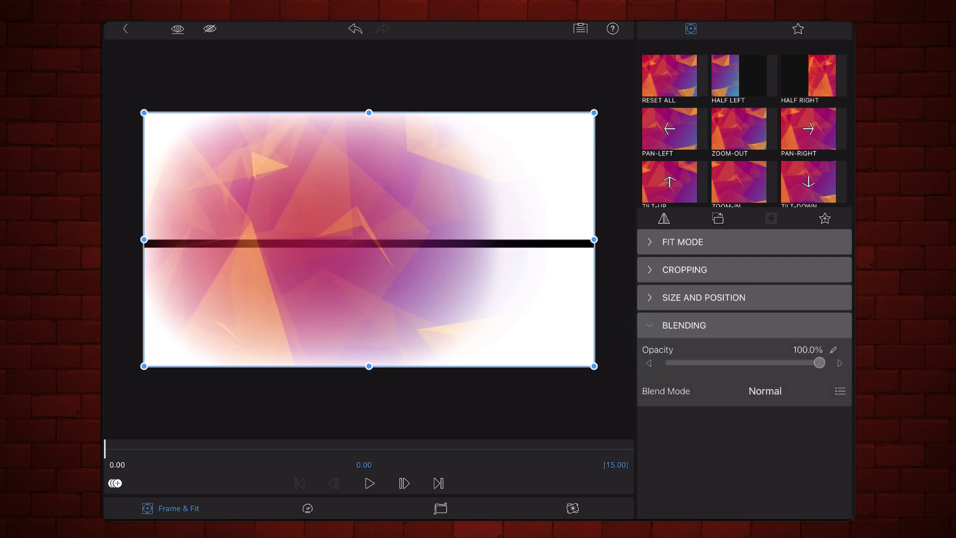
pyautogui.click(834, 350)
pyautogui.click(656, 109)
pyautogui.click(656, 168)
pyautogui.click(789, 167)
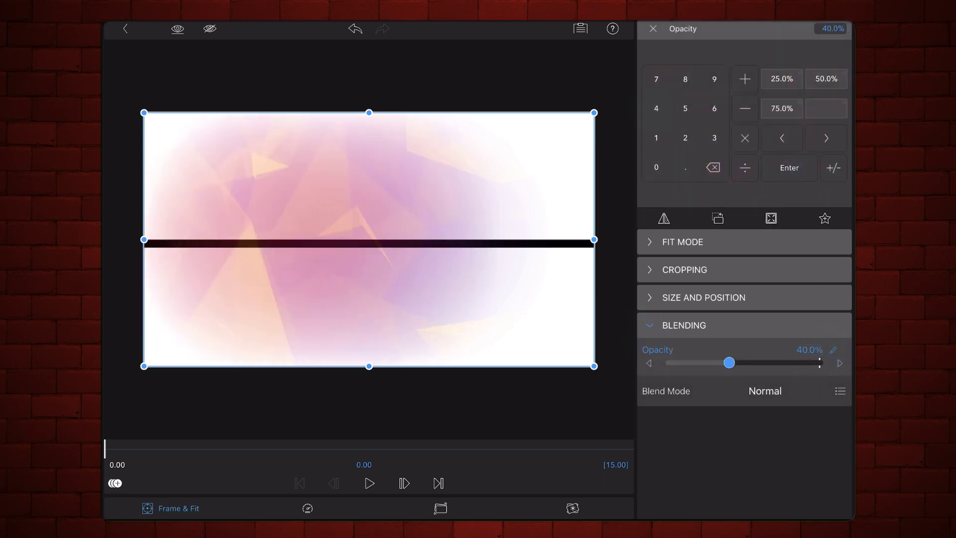
# Step: Stop playback and move the last gradient clip onto a new top overlay track
pyautogui.click(125, 29)
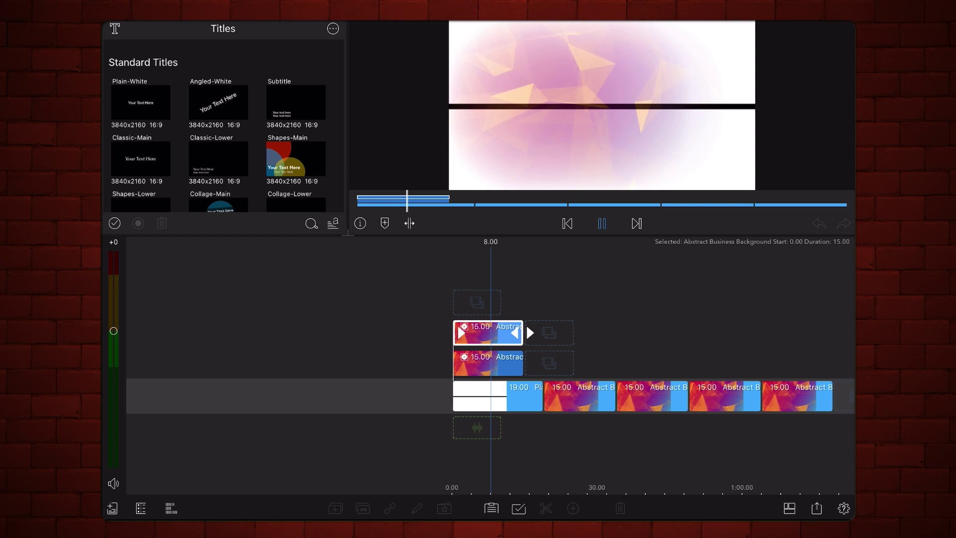
pyautogui.click(602, 223)
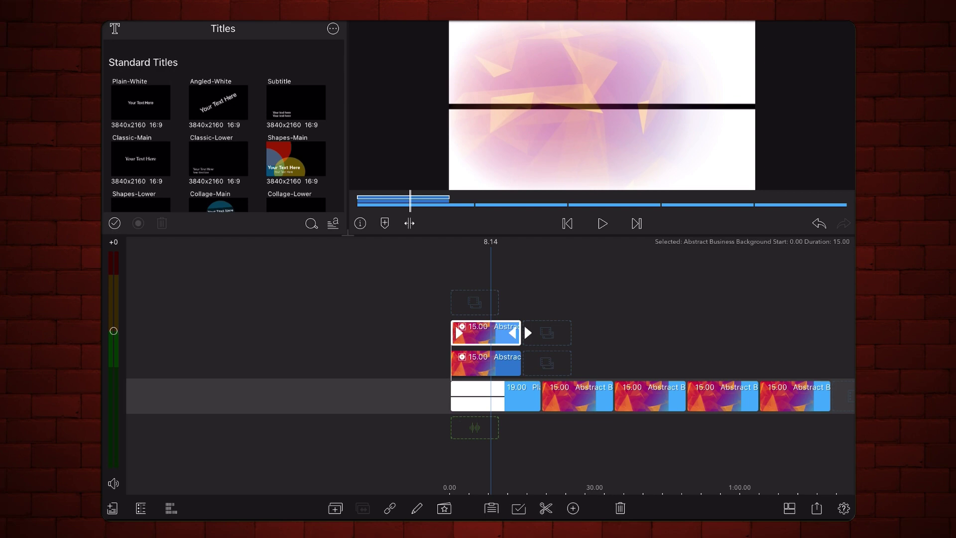
pyautogui.moveTo(795, 396); pyautogui.dragTo(478, 297)
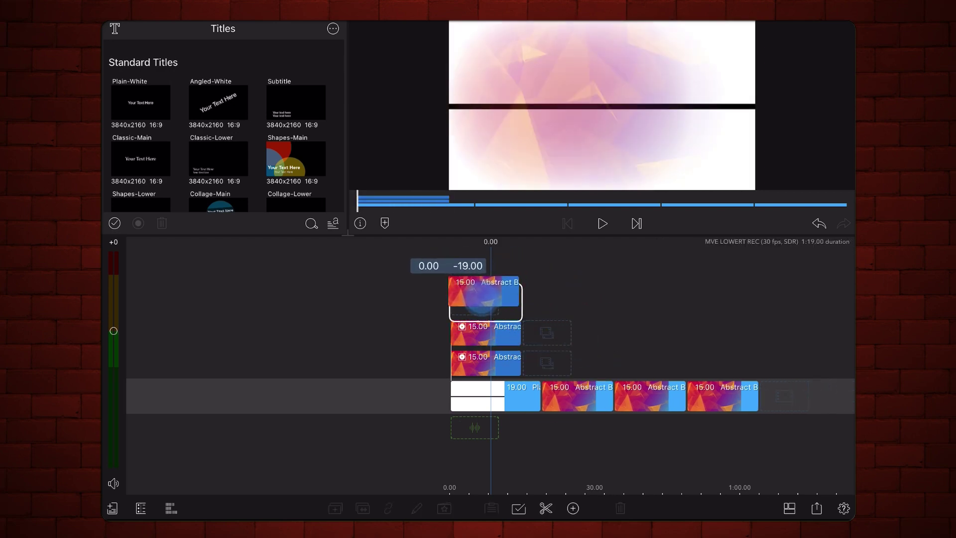
pyautogui.doubleClick(518, 300)
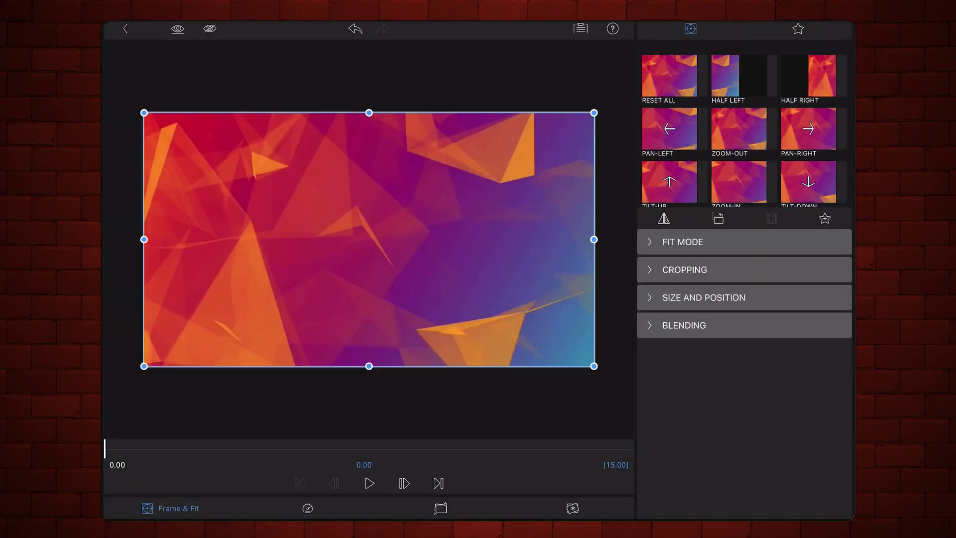
# Step: Give the new overlay a right crop of 28 and edge softness of 90
pyautogui.click(684, 270)
pyautogui.click(834, 369)
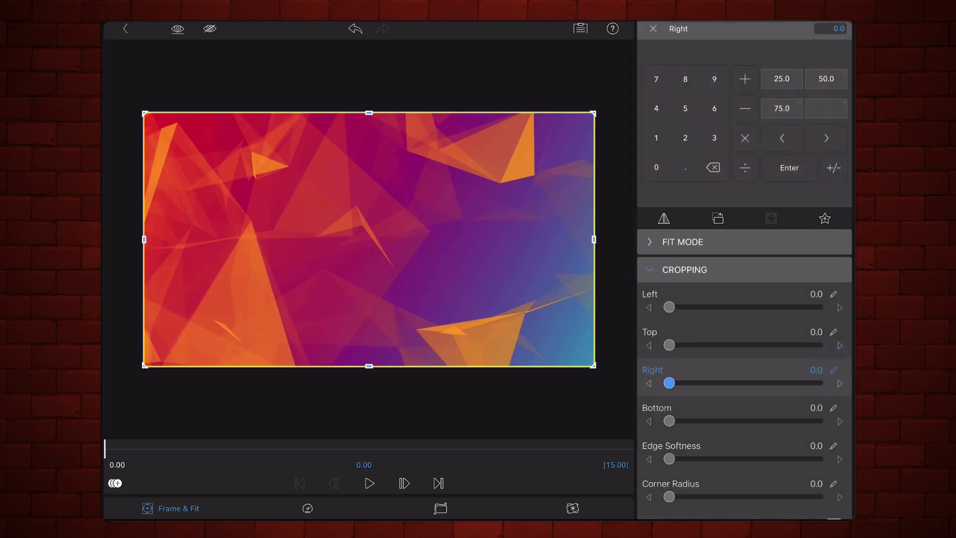
pyautogui.click(685, 137)
pyautogui.click(685, 79)
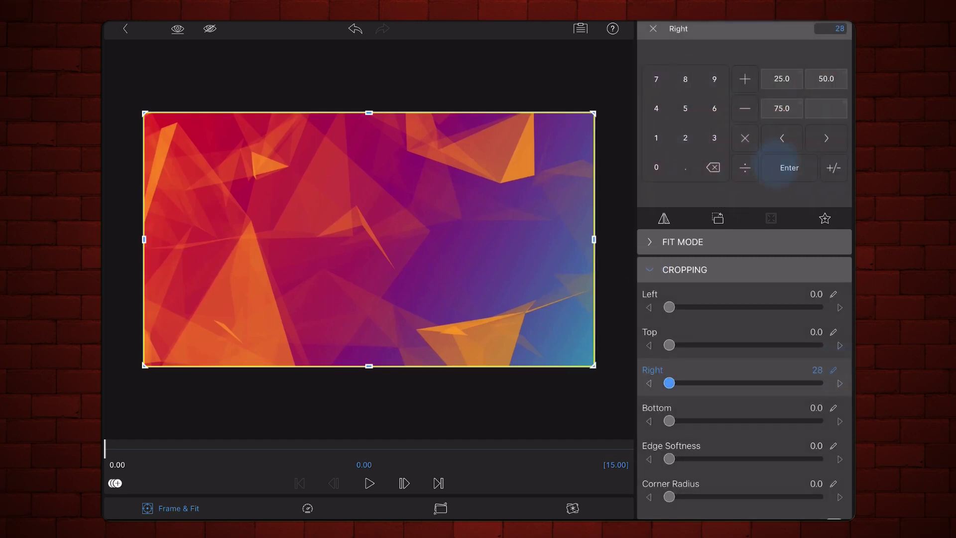
pyautogui.click(789, 167)
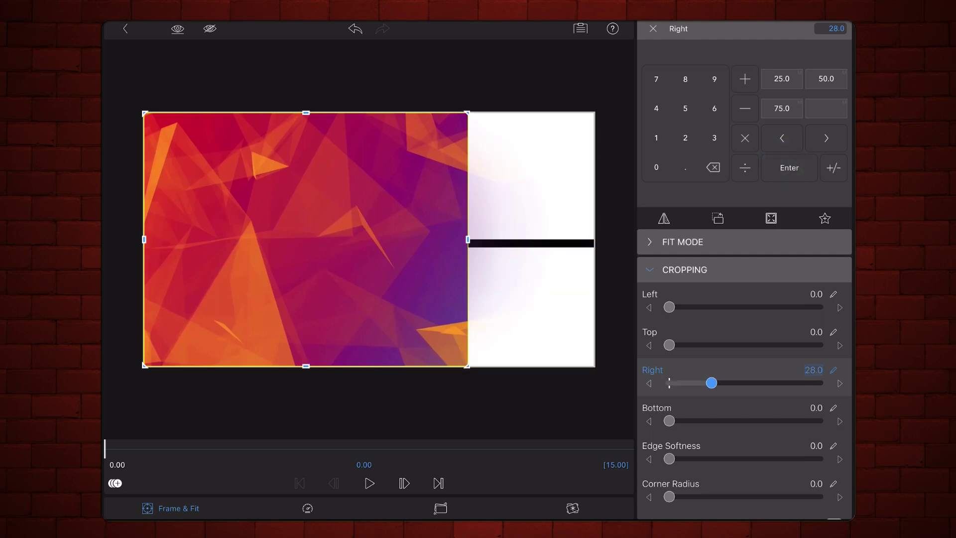
pyautogui.click(834, 447)
pyautogui.click(714, 79)
pyautogui.click(656, 167)
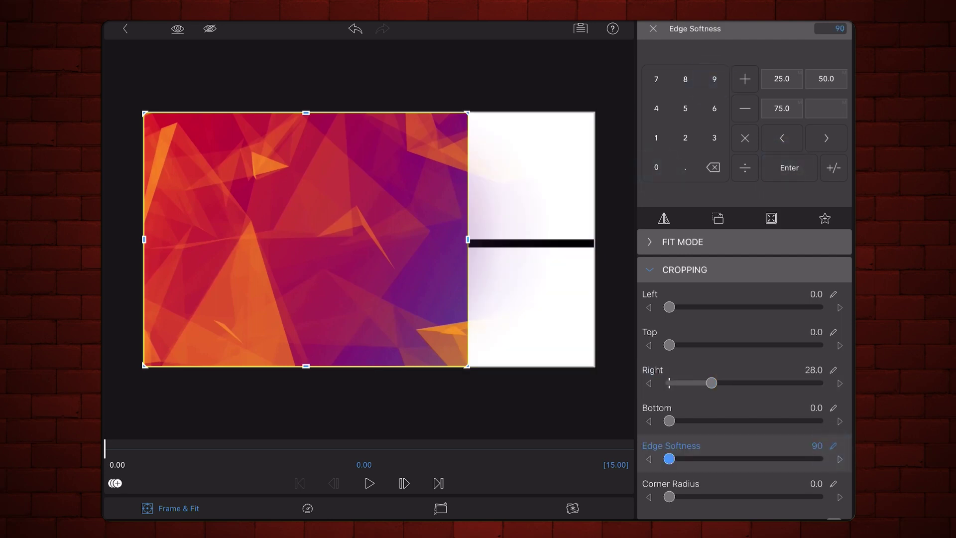
pyautogui.click(789, 167)
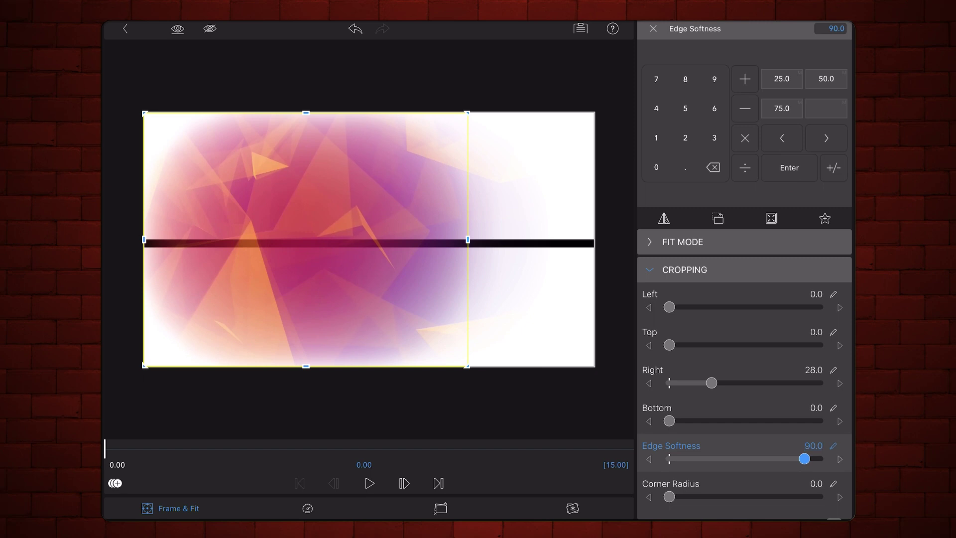
# Step: Preview the new layer's soft fade and return to the timeline
pyautogui.click(669, 78)
pyautogui.click(685, 325)
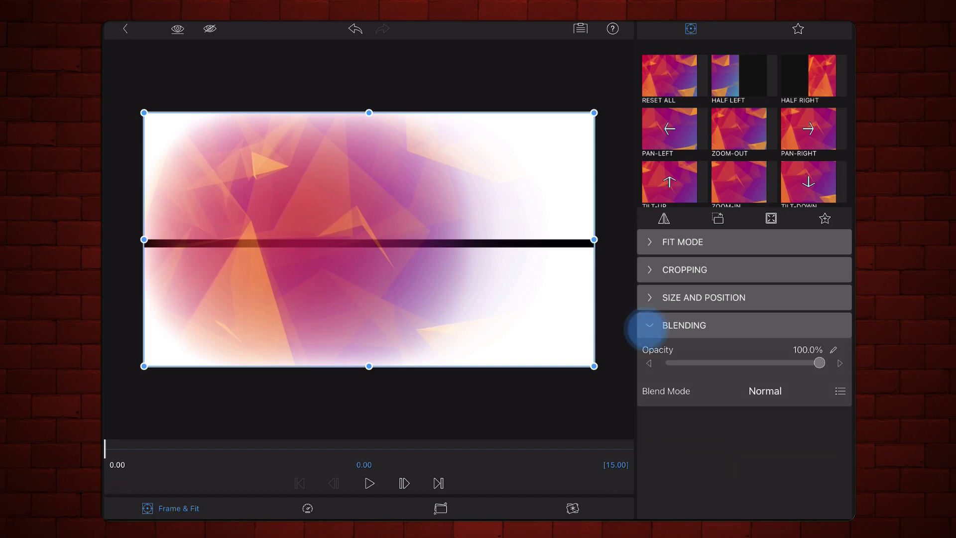
pyautogui.click(650, 326)
pyautogui.click(369, 484)
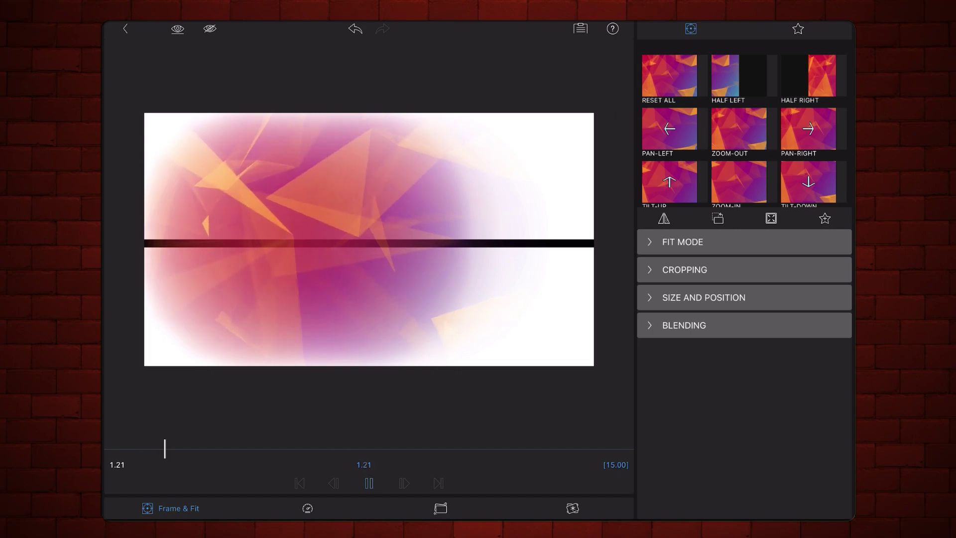
pyautogui.click(370, 484)
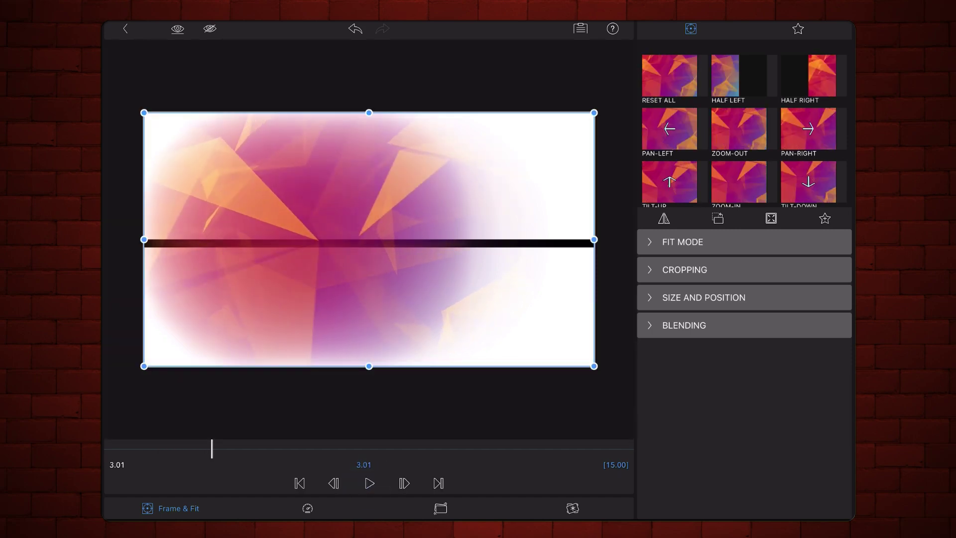
pyautogui.click(125, 28)
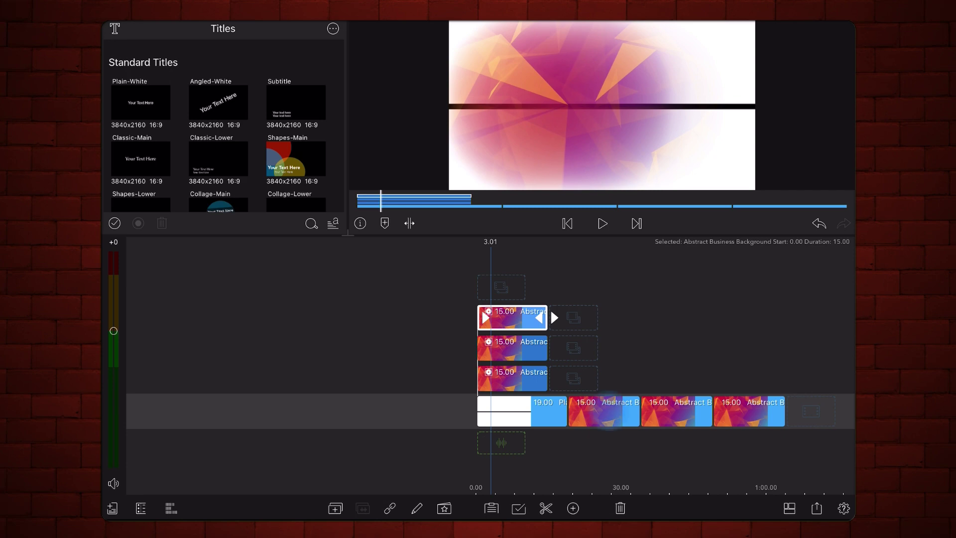
# Step: Move another gradient clip to a new top track and crop it 38 from the right
pyautogui.moveTo(749, 411); pyautogui.dragTo(520, 295)
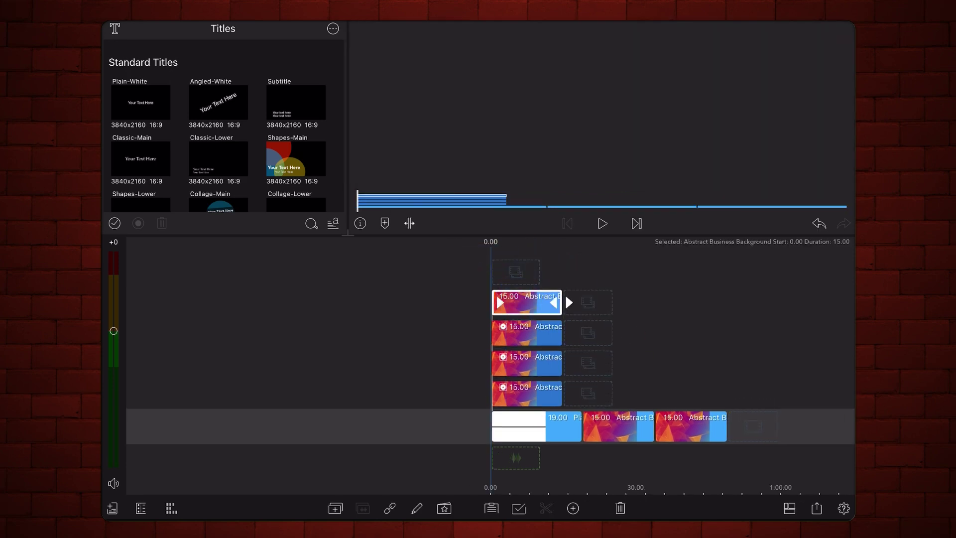
pyautogui.doubleClick(527, 301)
pyautogui.click(685, 270)
pyautogui.click(835, 369)
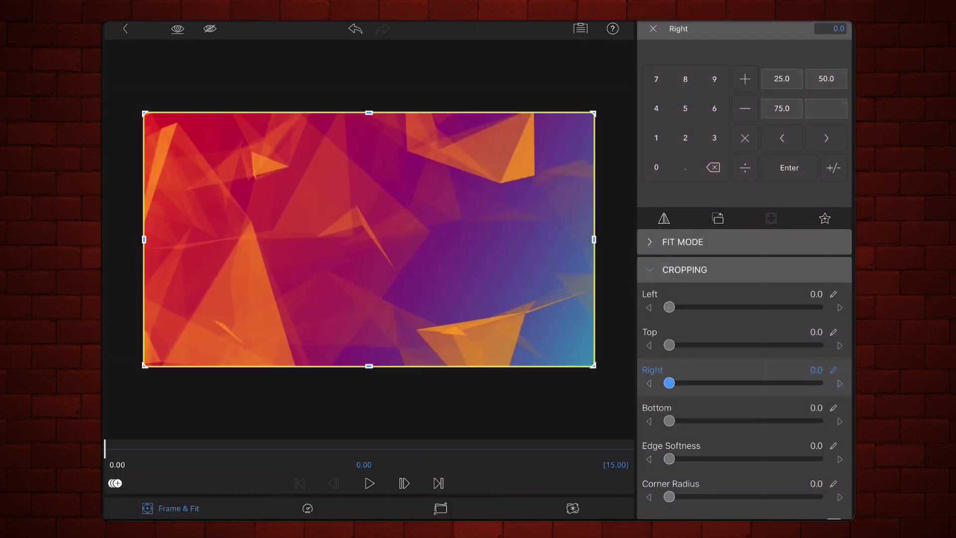
pyautogui.click(715, 138)
pyautogui.click(685, 79)
pyautogui.click(789, 168)
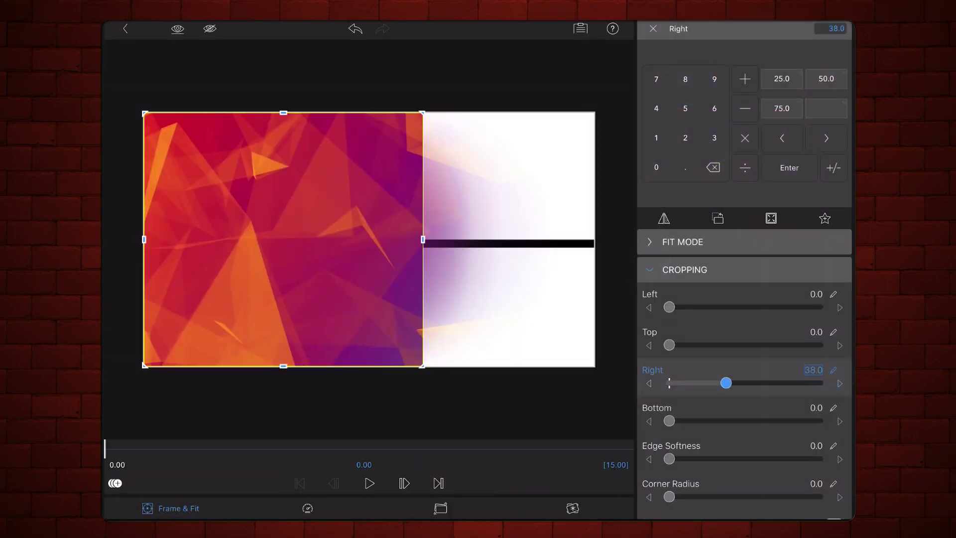
# Step: Set the fourth layer's edge softness to 90 and check its opacity
pyautogui.click(671, 446)
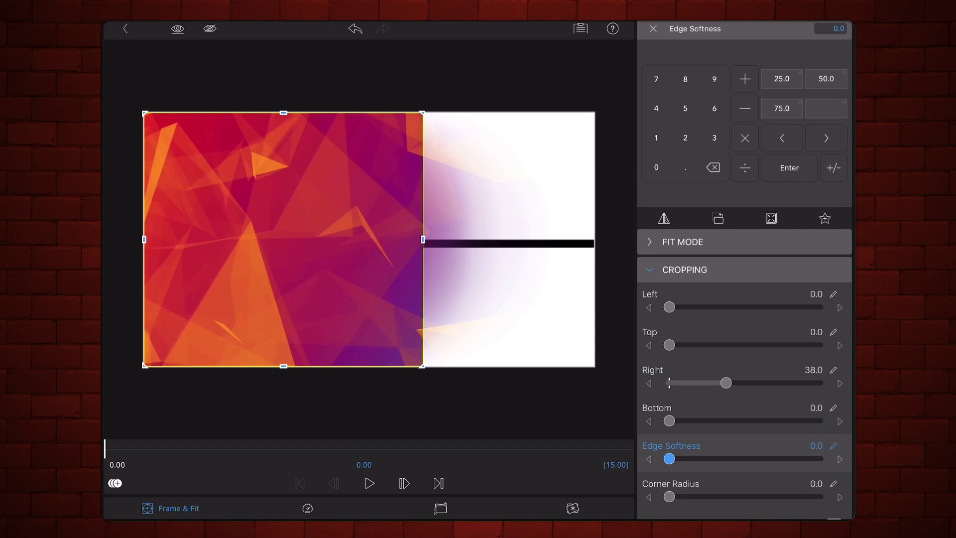
pyautogui.click(714, 78)
pyautogui.click(656, 168)
pyautogui.click(789, 168)
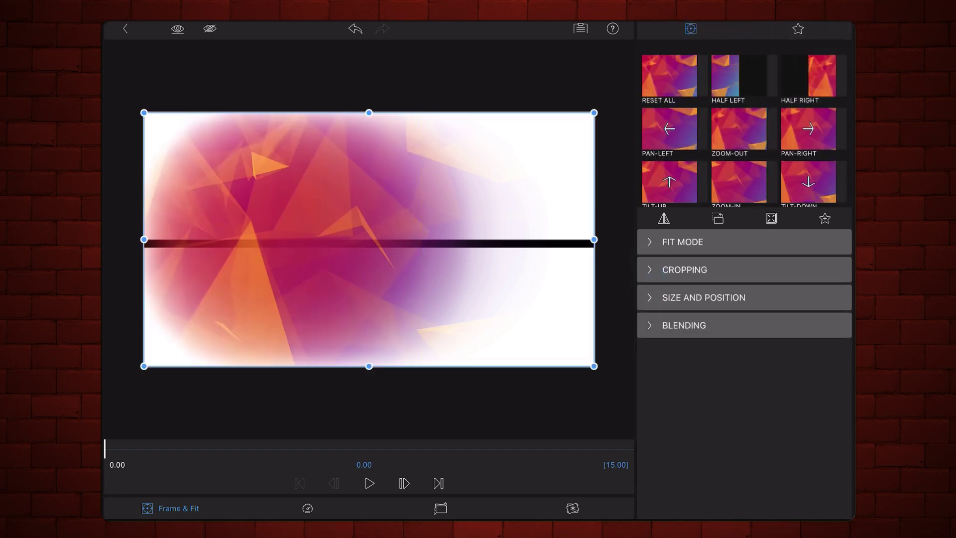
pyautogui.click(684, 325)
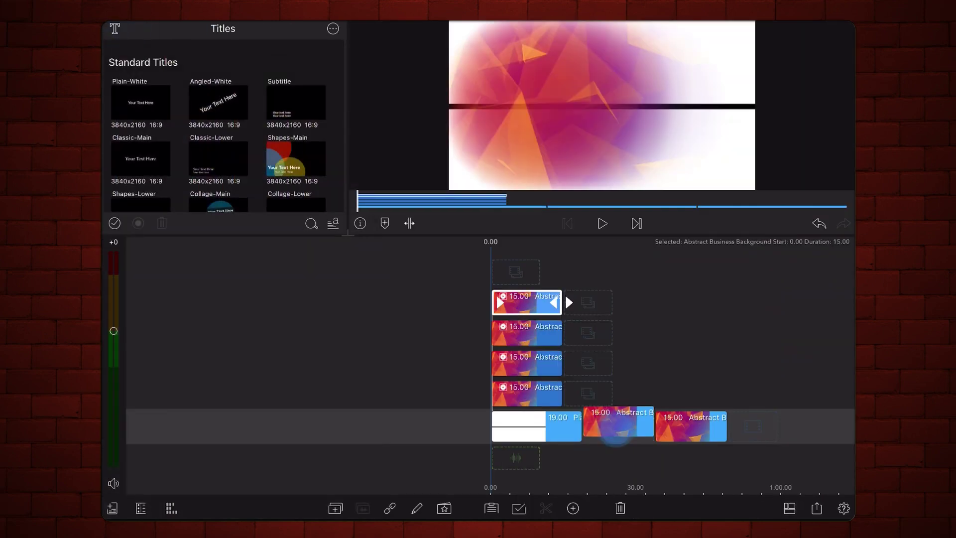
# Step: Move the next gradient clip to a new top track and crop it 48 from the right
pyautogui.moveTo(690, 426); pyautogui.dragTo(497, 264)
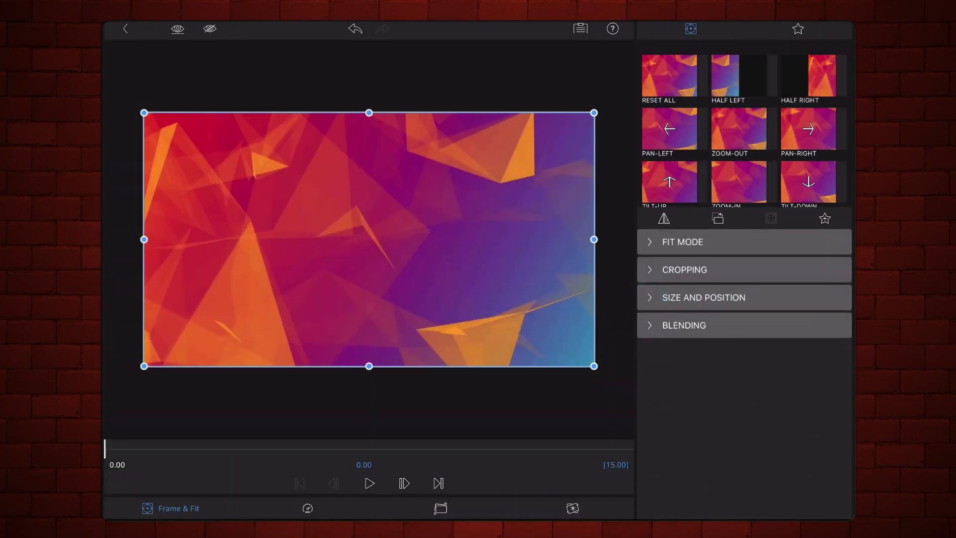
pyautogui.click(684, 270)
pyautogui.click(834, 370)
pyautogui.click(656, 108)
pyautogui.click(686, 79)
pyautogui.click(789, 167)
# Step: Set the fifth layer's edge softness to 70 and confirm opacity stays at 100%
pyautogui.click(834, 446)
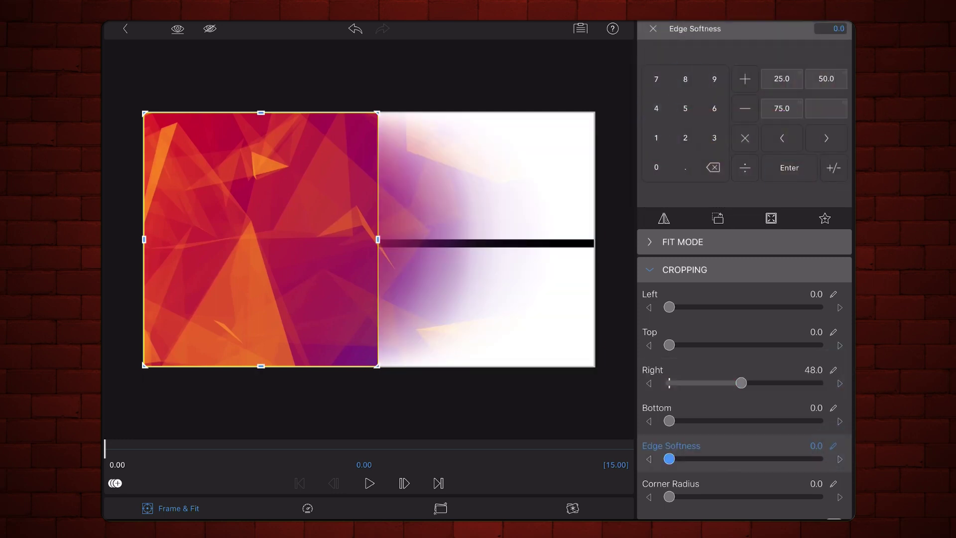
pyautogui.click(656, 78)
pyautogui.click(656, 167)
pyautogui.click(789, 168)
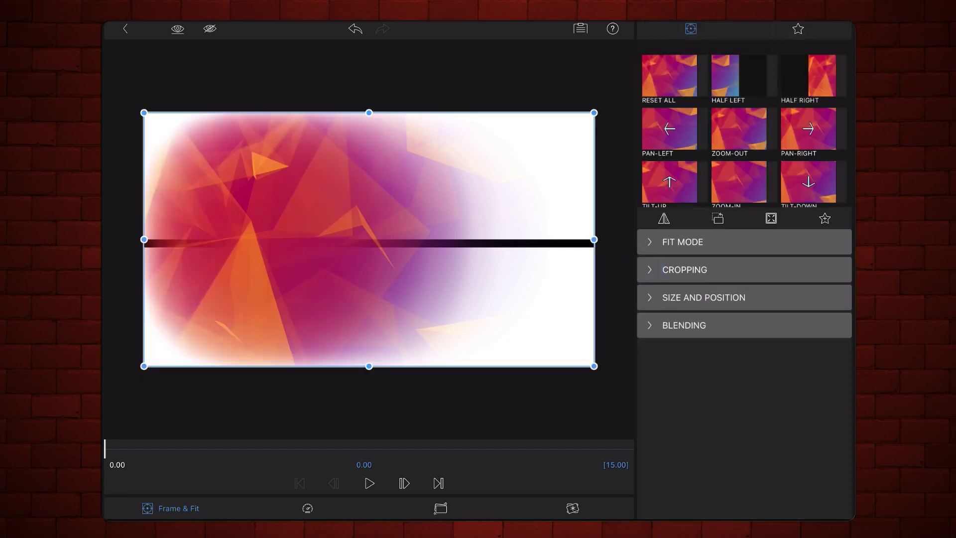
pyautogui.click(683, 326)
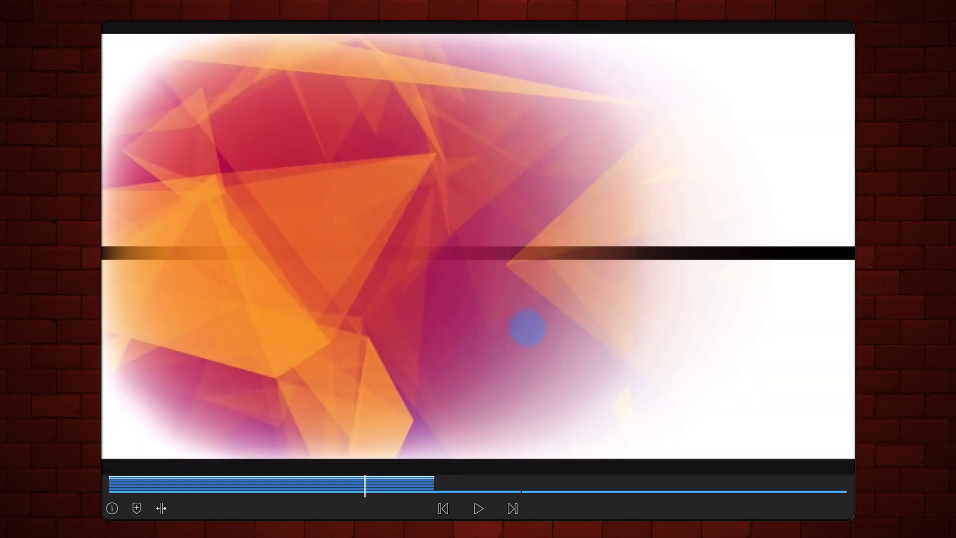
# Step: Leave the full-screen preview and return to the timeline with the top abstract overlay selected
pyautogui.doubleClick(591, 269)
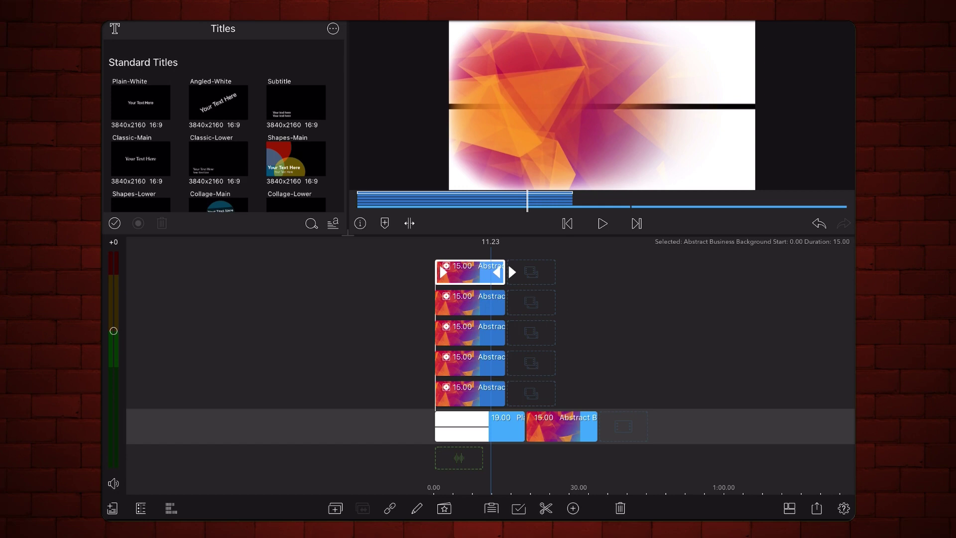
# Step: Select the five stacked Abstract clips and move them down one track
pyautogui.click(568, 223)
pyautogui.click(747, 347)
pyautogui.click(519, 508)
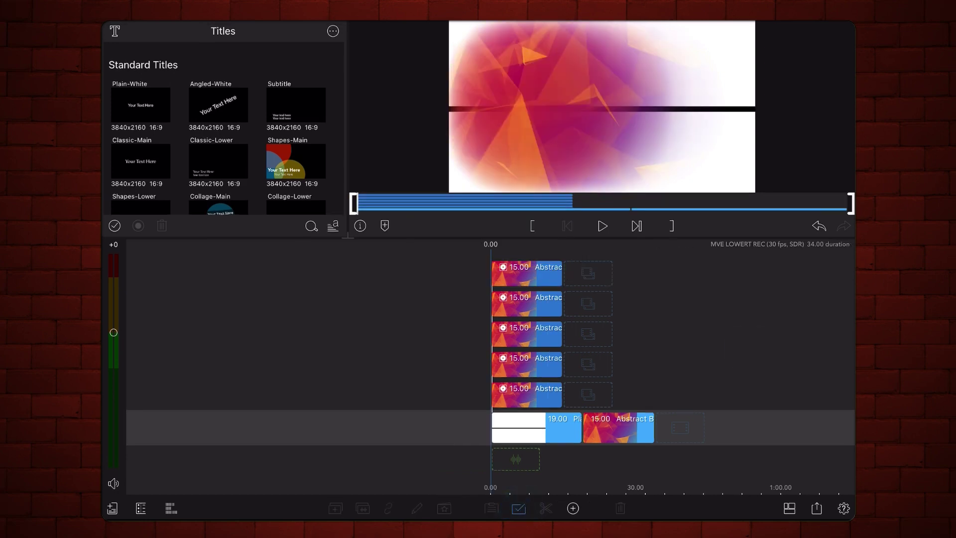
pyautogui.moveTo(451, 257); pyautogui.dragTo(546, 390)
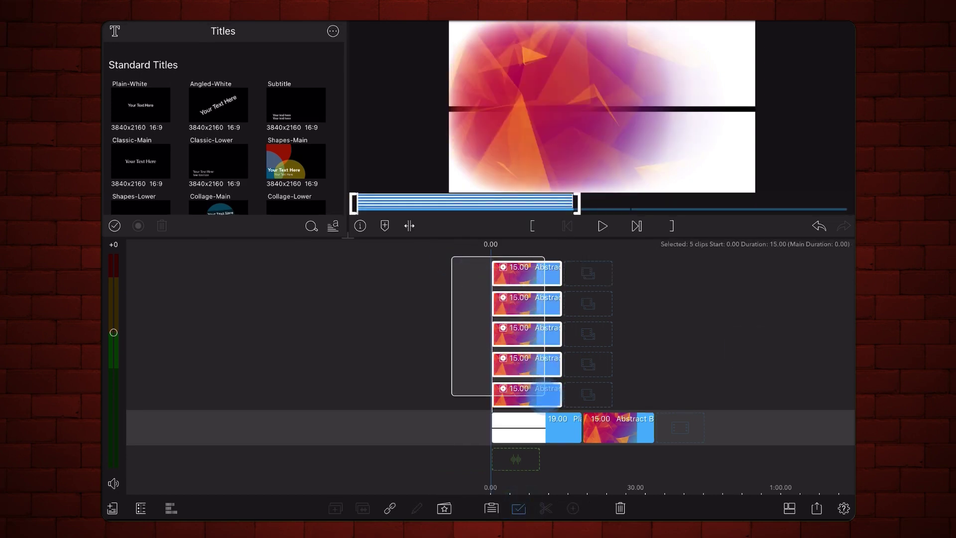
pyautogui.moveTo(526, 272); pyautogui.dragTo(526, 419)
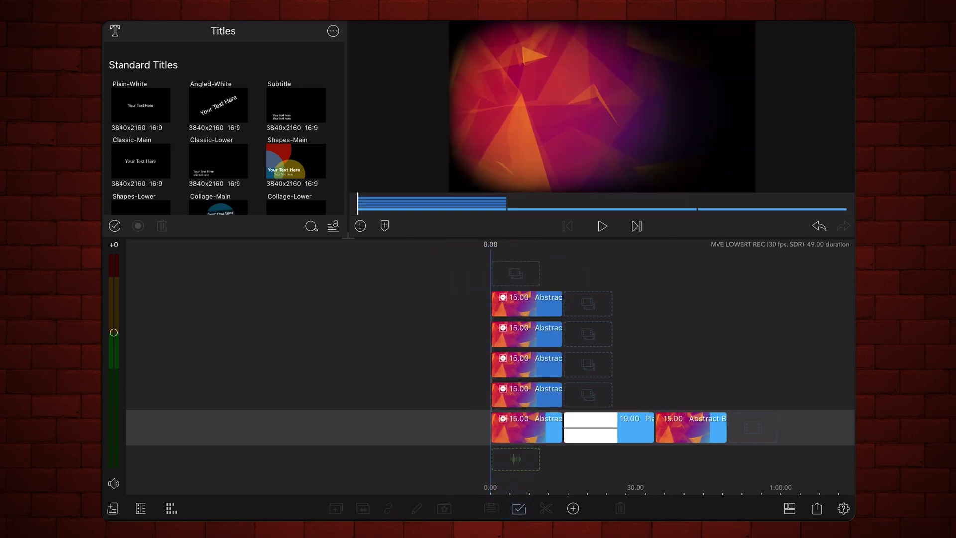
# Step: Delete the Plain-White title and drag an Abstract copy onto a new top track
pyautogui.click(605, 422)
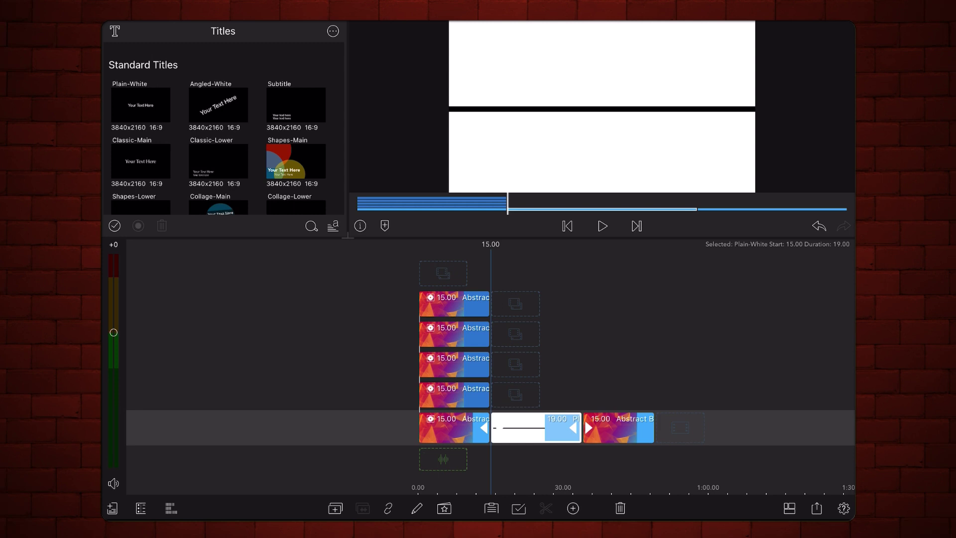
pyautogui.click(621, 508)
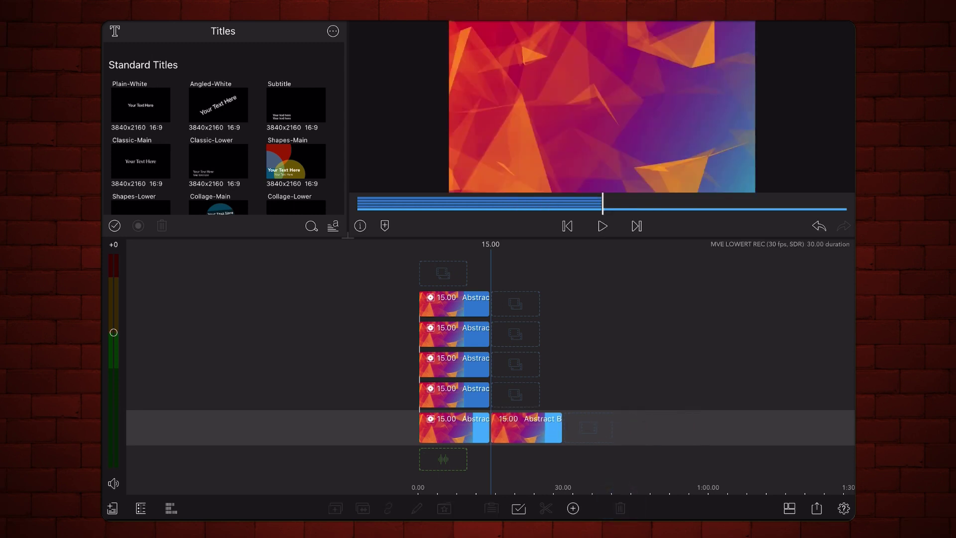
pyautogui.moveTo(527, 426); pyautogui.dragTo(454, 273)
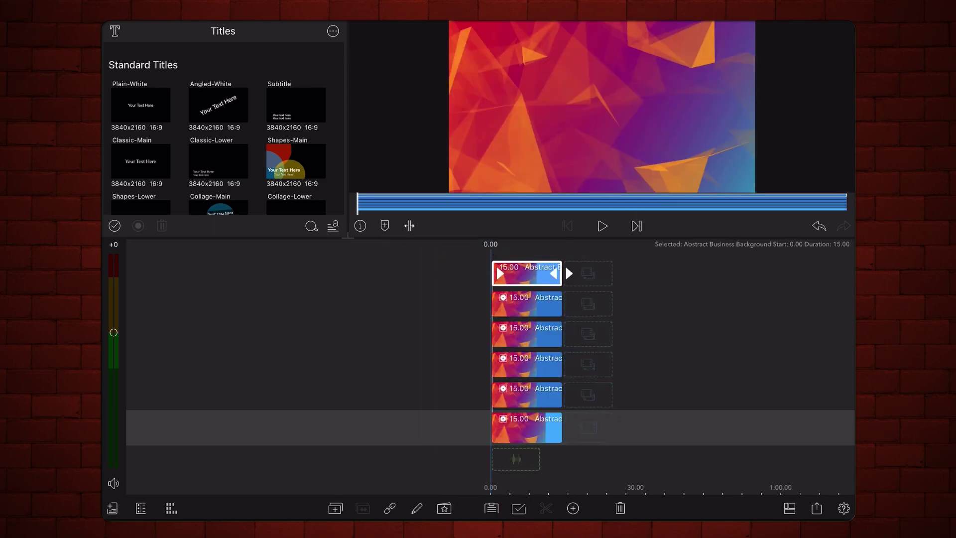
# Step: Crop the top Abstract clip 70.8 from the right and play it full screen
pyautogui.doubleClick(527, 271)
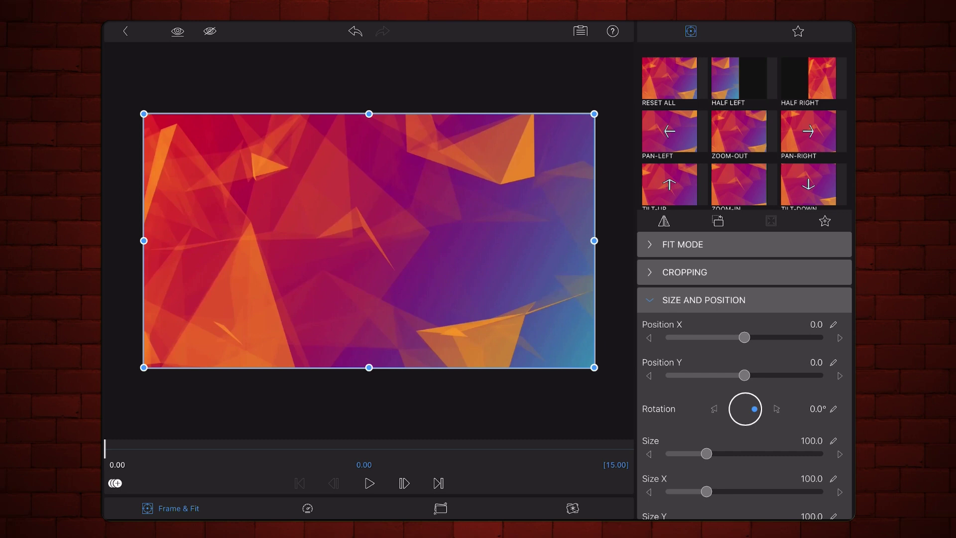
pyautogui.click(685, 272)
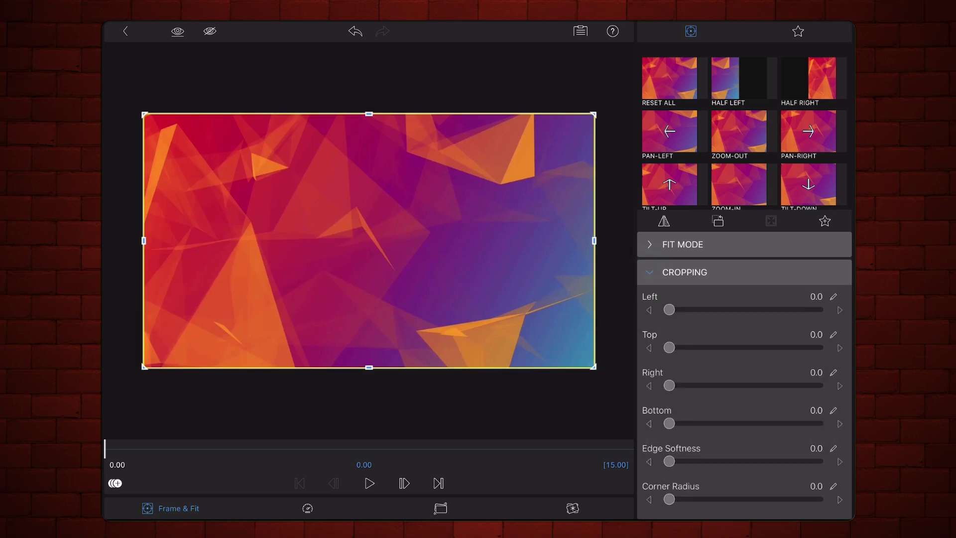
pyautogui.click(835, 372)
pyautogui.click(656, 82)
pyautogui.click(656, 170)
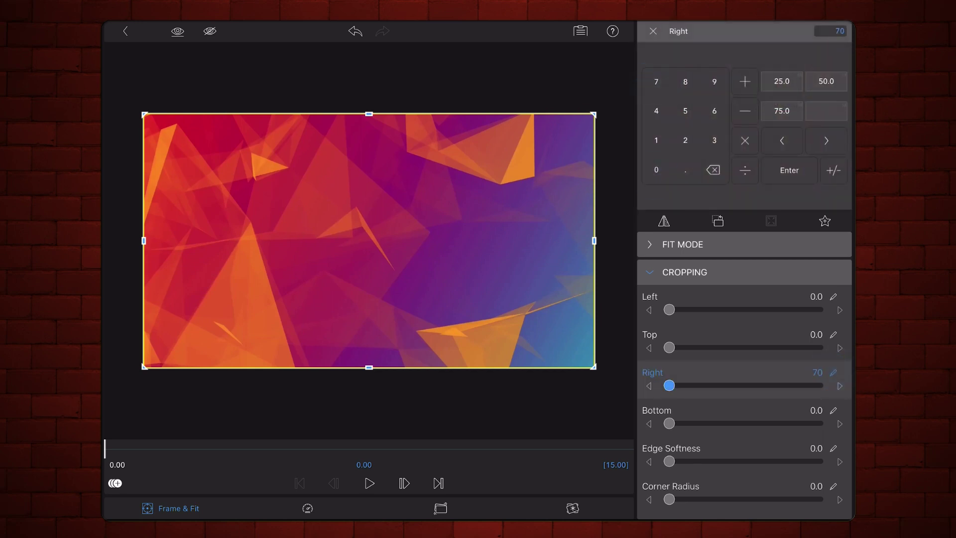
pyautogui.click(684, 169)
pyautogui.click(685, 81)
pyautogui.click(789, 169)
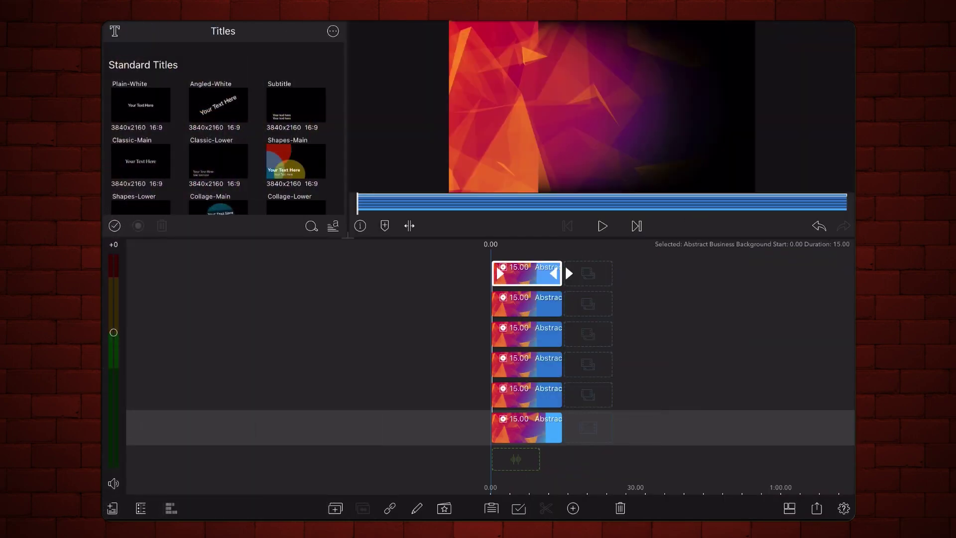
pyautogui.click(603, 226)
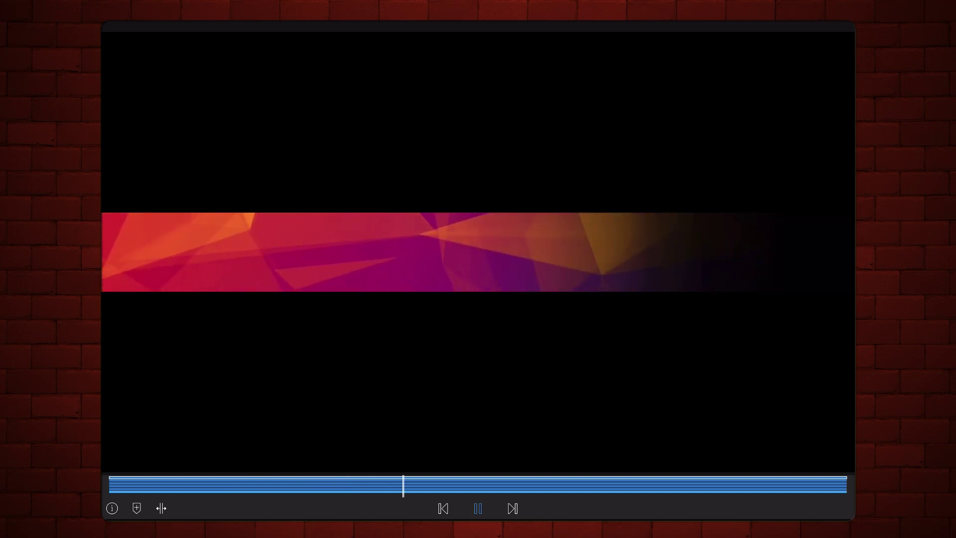
# Step: Pause the full-screen playback with the spacebar to get back to the timeline
pyautogui.press('space')
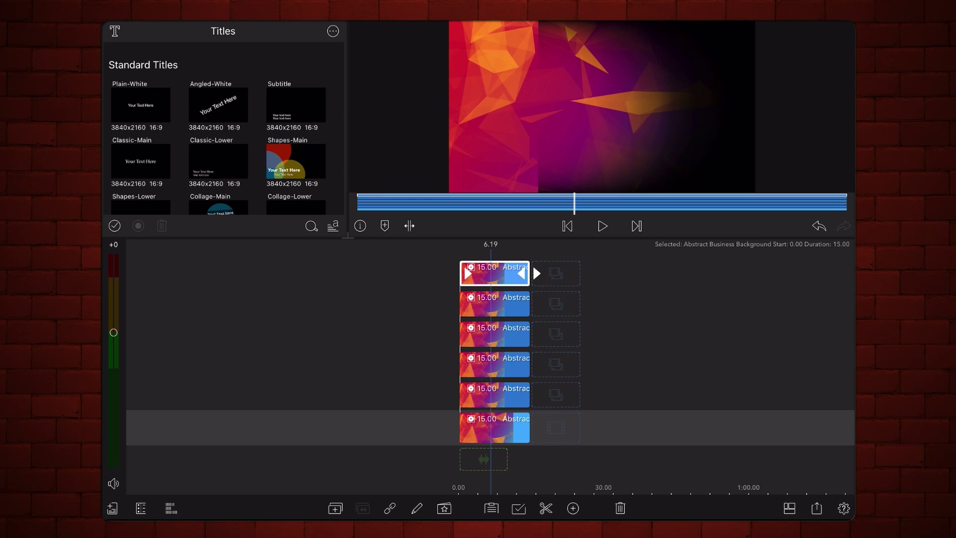
# Step: Export the stacked gradient to Photos at Standard (20Mbps) with the HEVC with Transparency codec
pyautogui.click(817, 508)
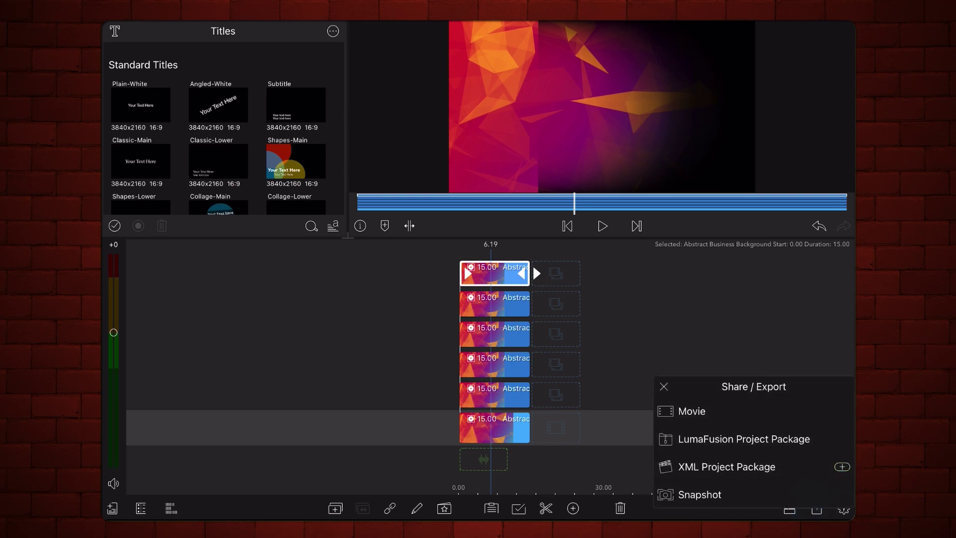
pyautogui.click(692, 411)
pyautogui.click(694, 354)
pyautogui.click(747, 213)
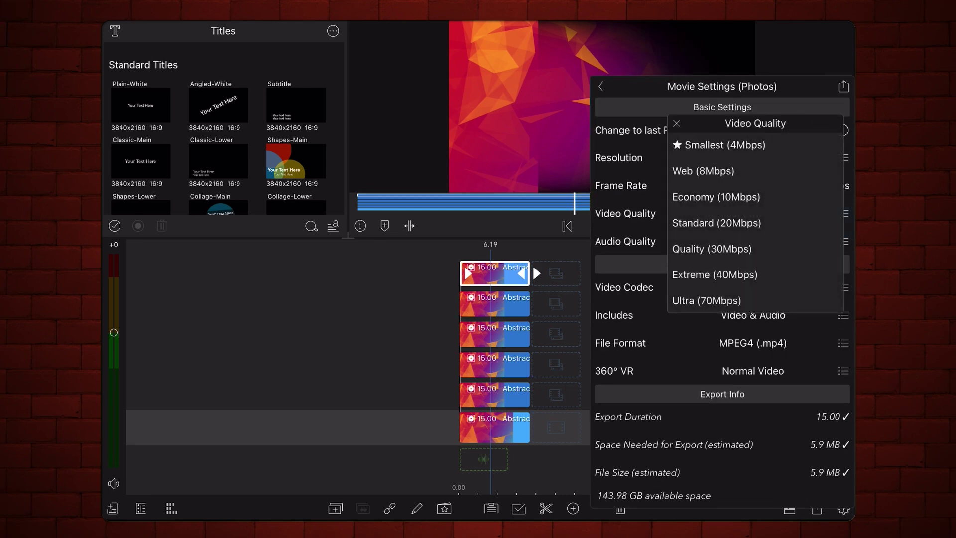
pyautogui.click(716, 223)
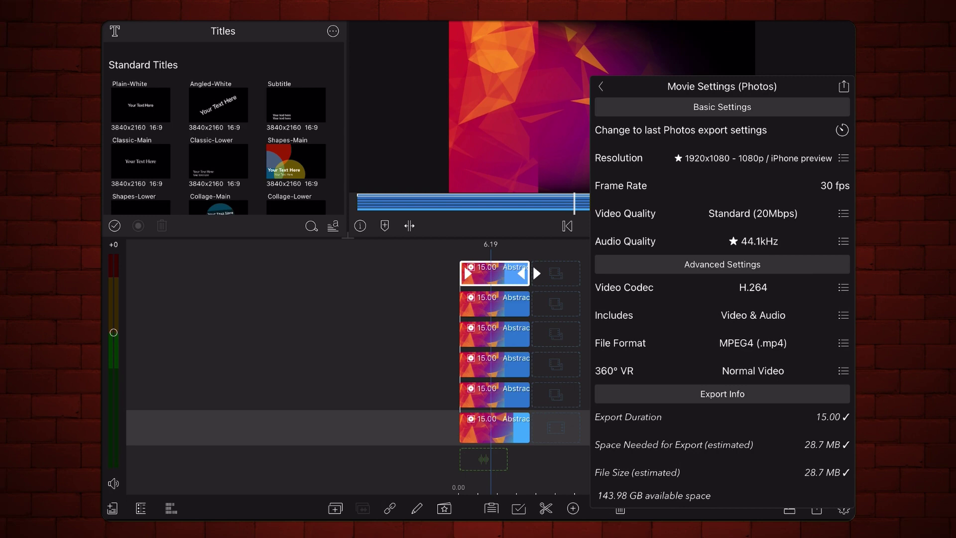
pyautogui.click(753, 288)
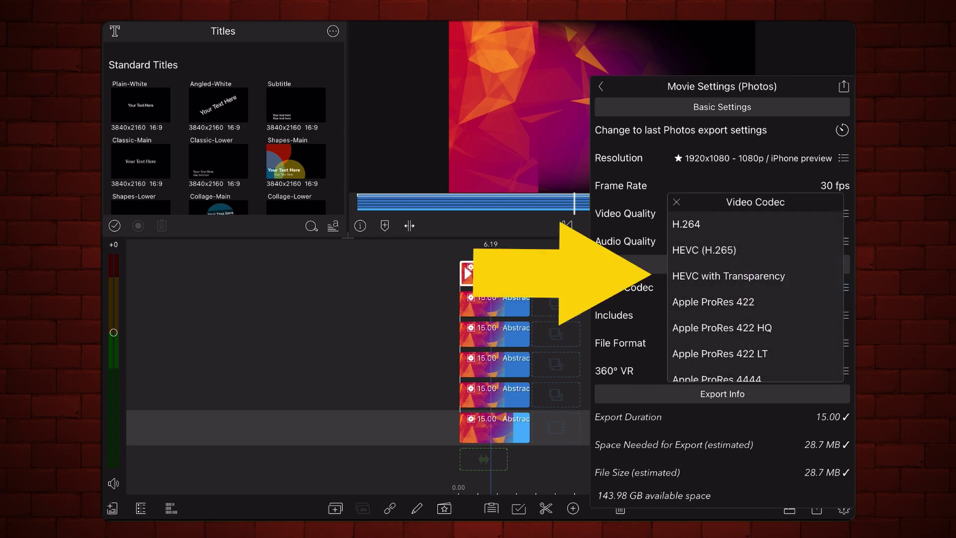
pyautogui.click(774, 276)
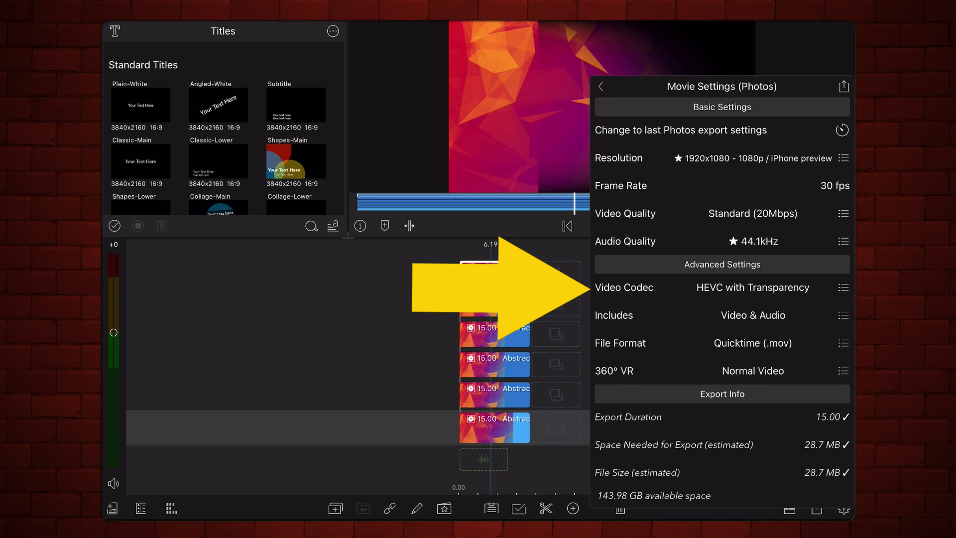
pyautogui.click(843, 86)
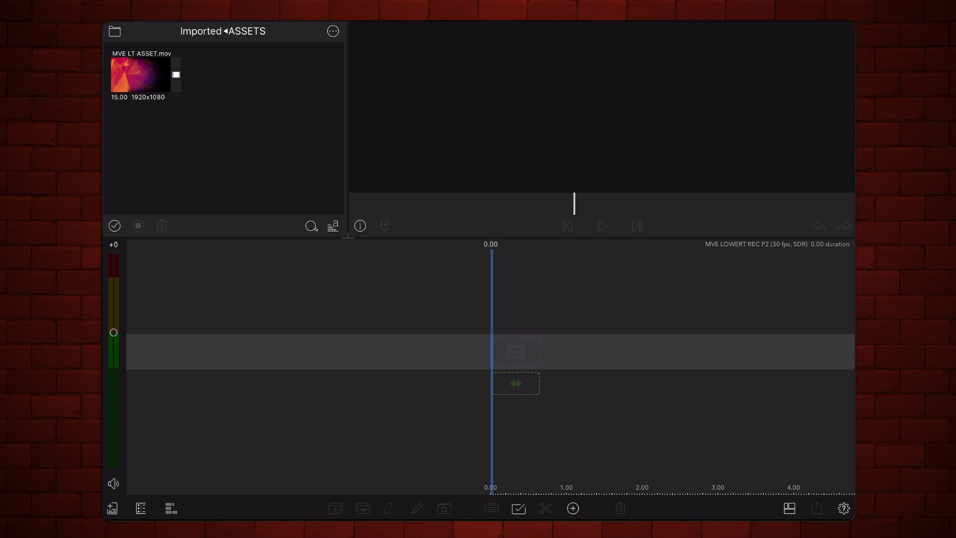
# Step: Add MVE LT ASSET to the timeline and crop 41 from its top
pyautogui.moveTo(142, 74); pyautogui.dragTo(515, 353)
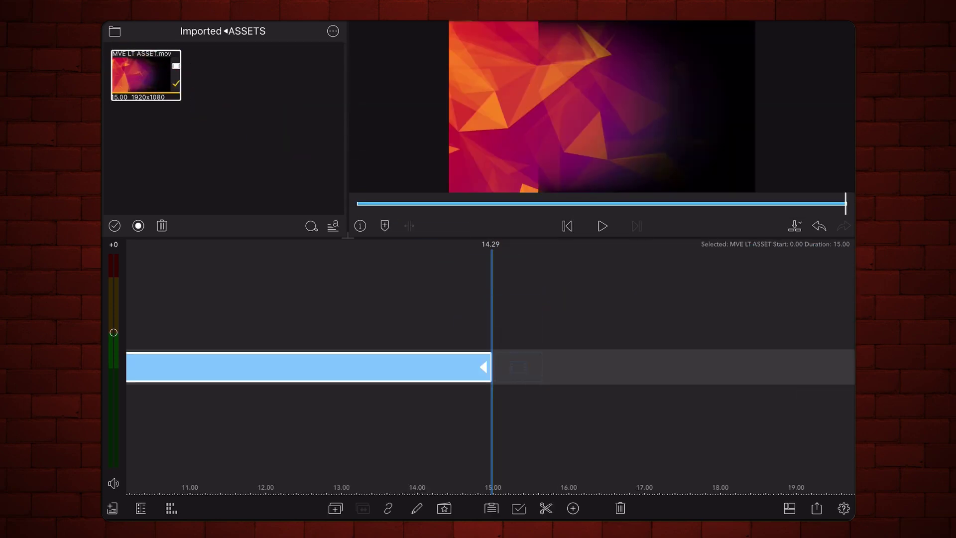
pyautogui.scroll(-5, 485, 418)
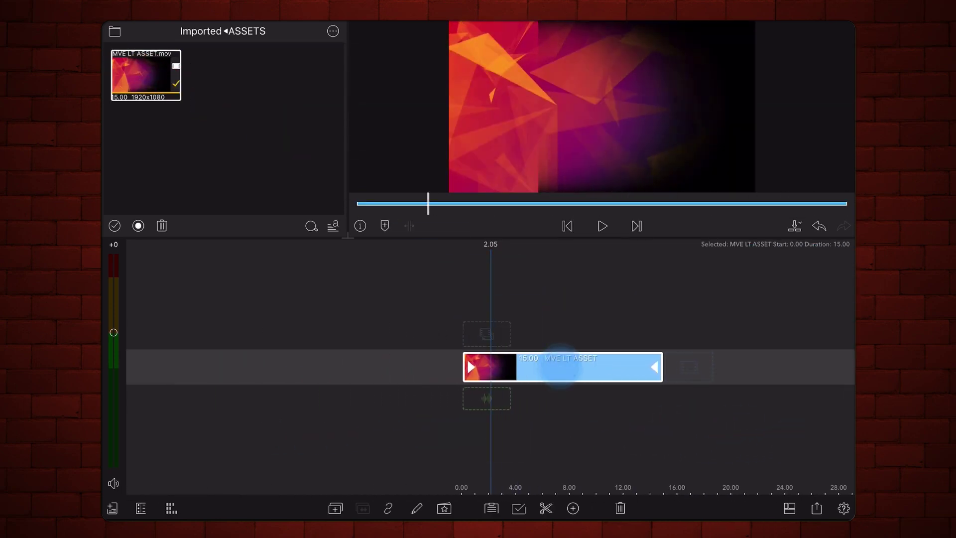
pyautogui.doubleClick(568, 366)
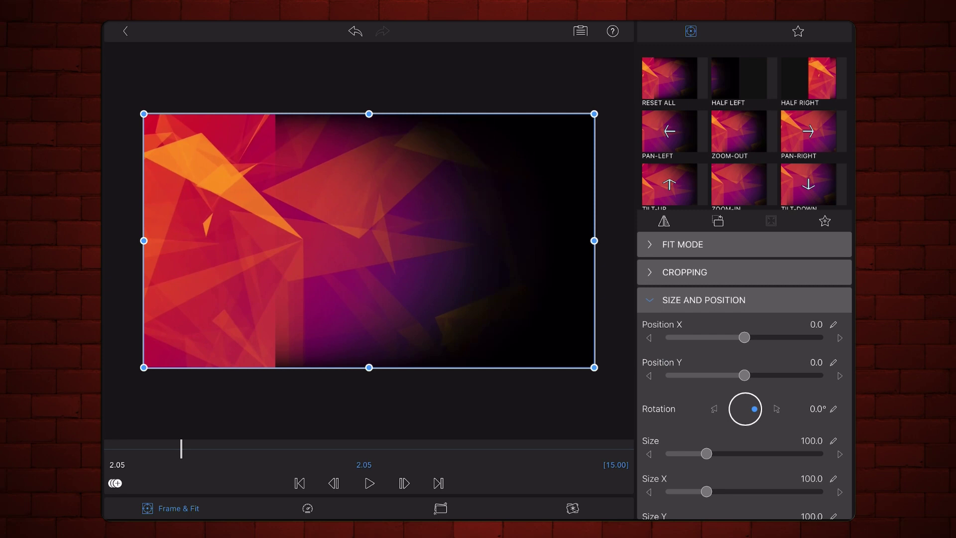
pyautogui.click(684, 272)
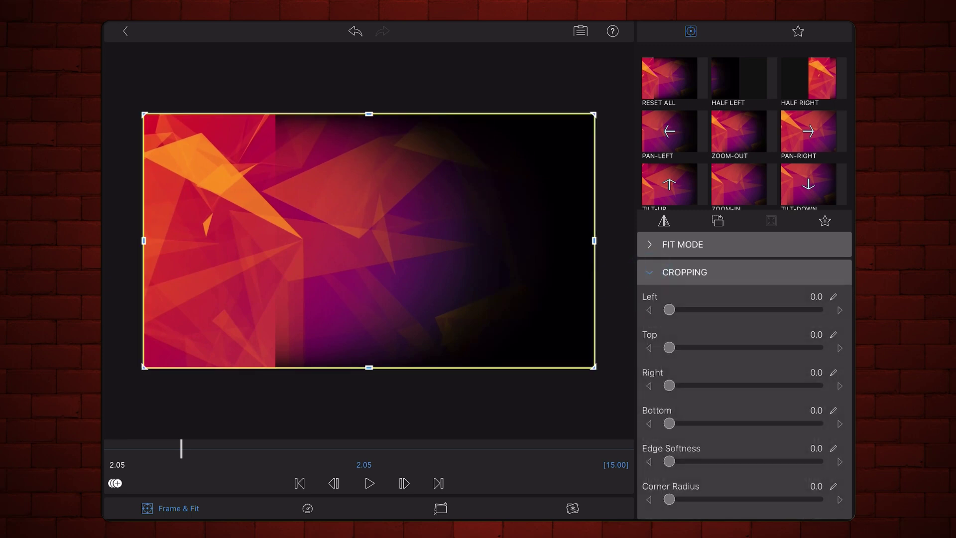
pyautogui.click(833, 334)
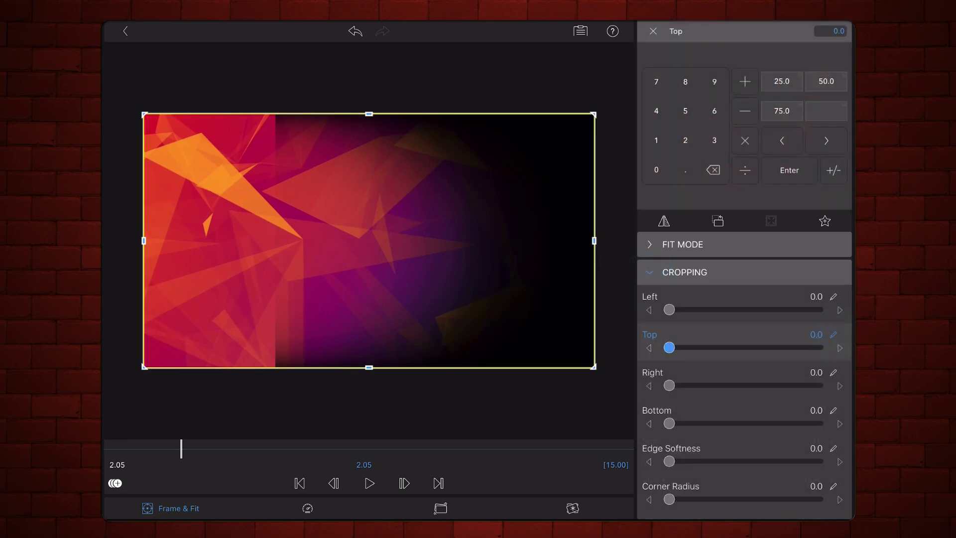
pyautogui.click(657, 111)
pyautogui.click(656, 140)
pyautogui.click(789, 170)
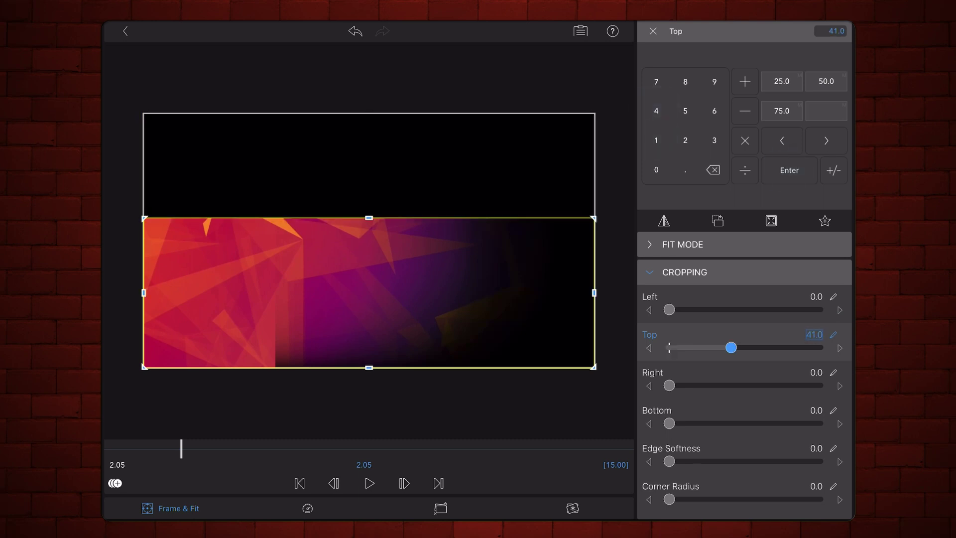
# Step: Crop 41 from the bottom of the MVE LT ASSET clip
pyautogui.click(833, 410)
pyautogui.click(657, 112)
pyautogui.click(656, 140)
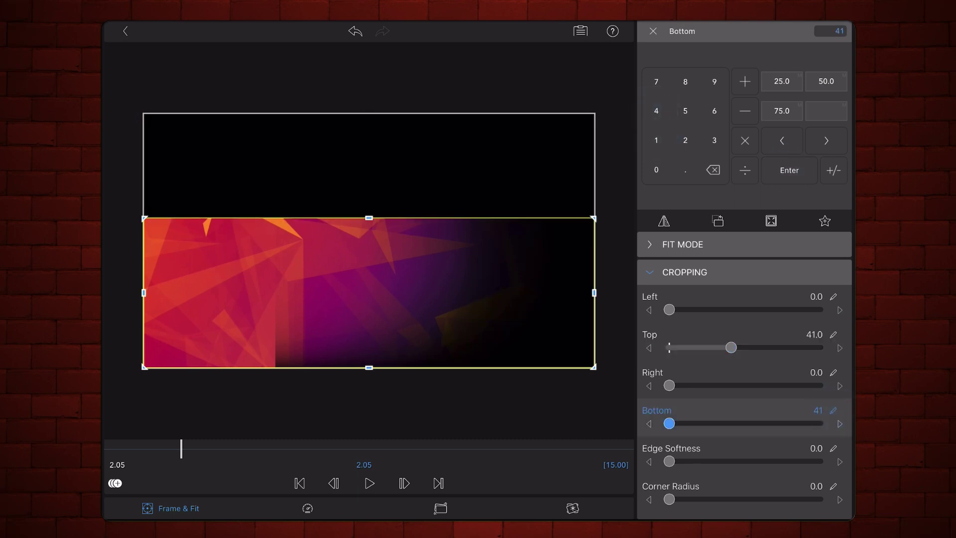
pyautogui.click(789, 169)
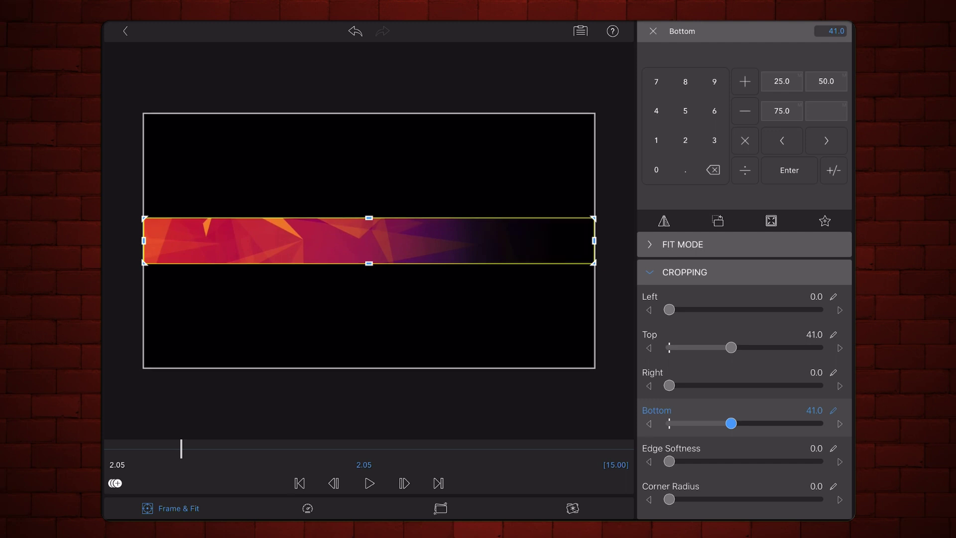
# Step: Set the MVE LT ASSET band's Position Y to 71 under Size and Position
pyautogui.click(653, 31)
pyautogui.click(684, 273)
pyautogui.click(704, 300)
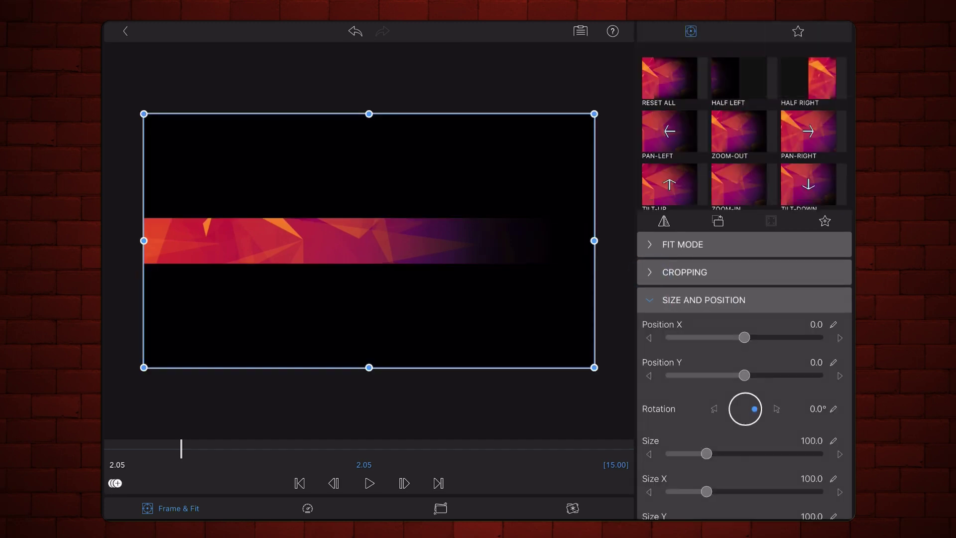
pyautogui.click(834, 362)
pyautogui.click(656, 81)
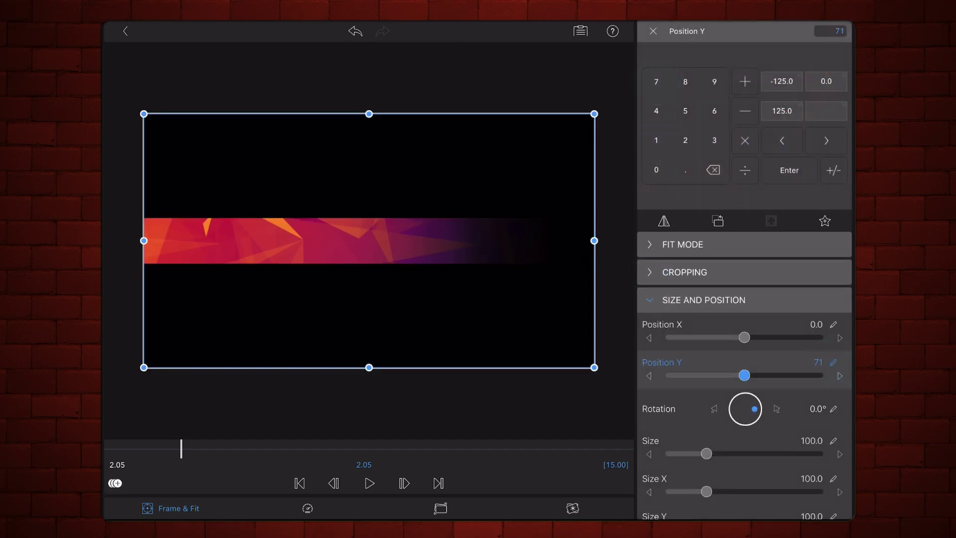
pyautogui.click(790, 170)
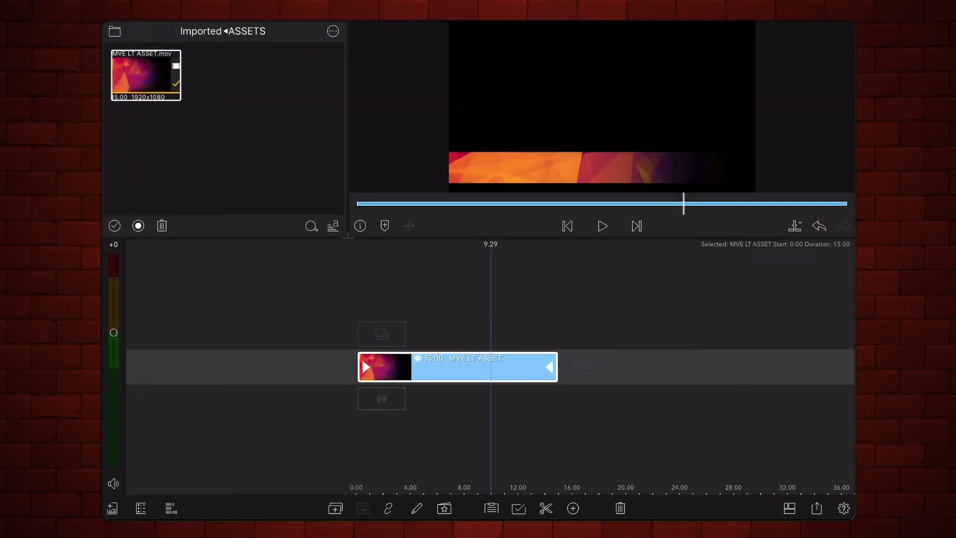
# Step: Export the lower-third to Photos at Standard (20Mbps), HEVC with Transparency, and confirm saving
pyautogui.click(817, 508)
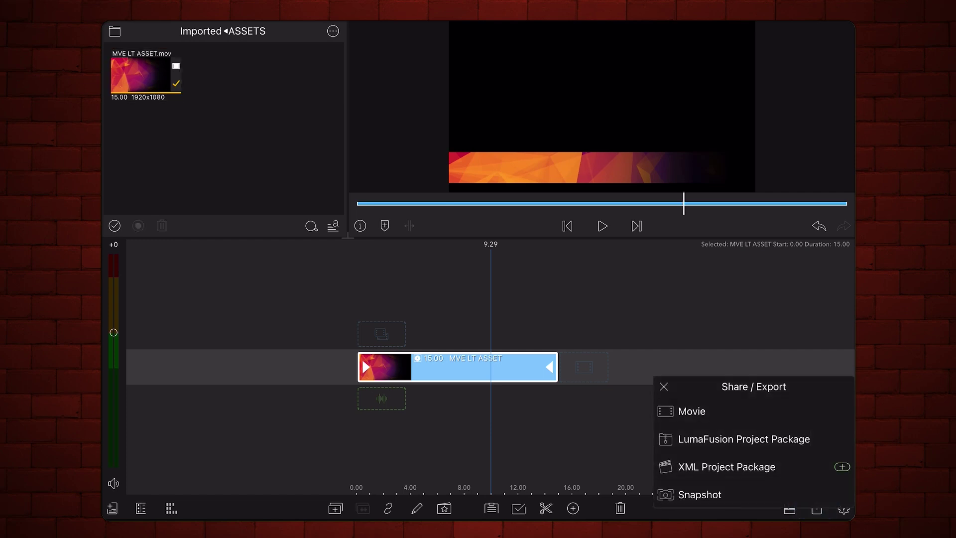
pyautogui.click(692, 411)
pyautogui.click(717, 354)
pyautogui.click(843, 214)
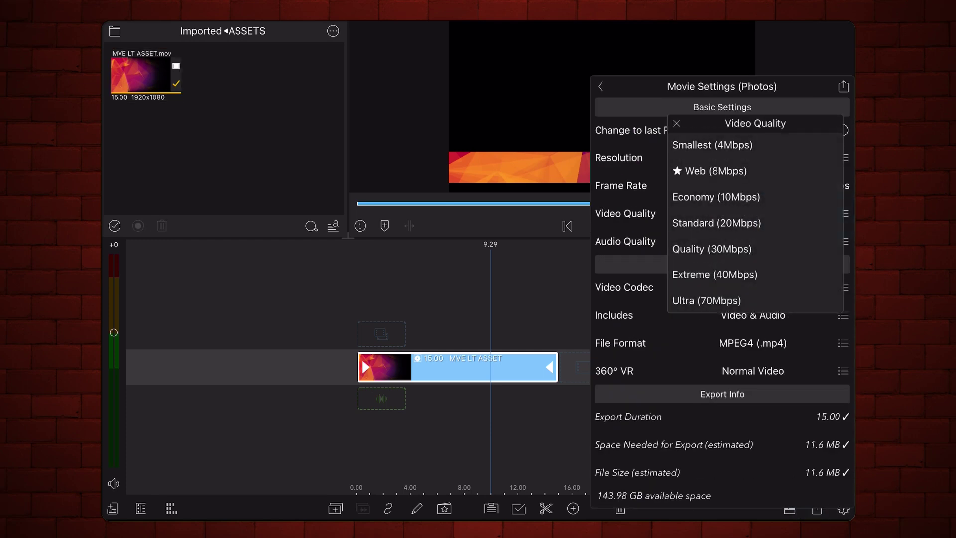
pyautogui.click(717, 223)
pyautogui.click(842, 287)
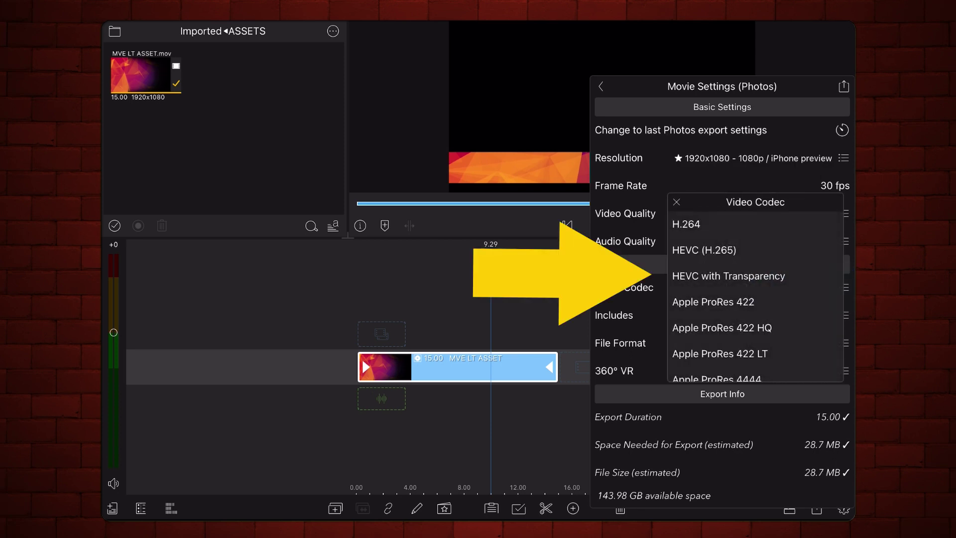
pyautogui.click(729, 275)
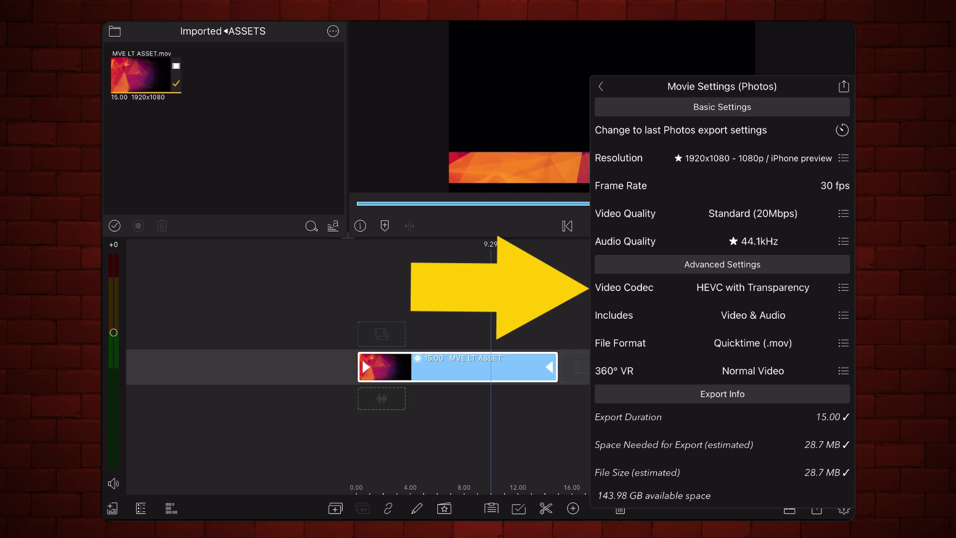
pyautogui.click(844, 86)
pyautogui.click(702, 427)
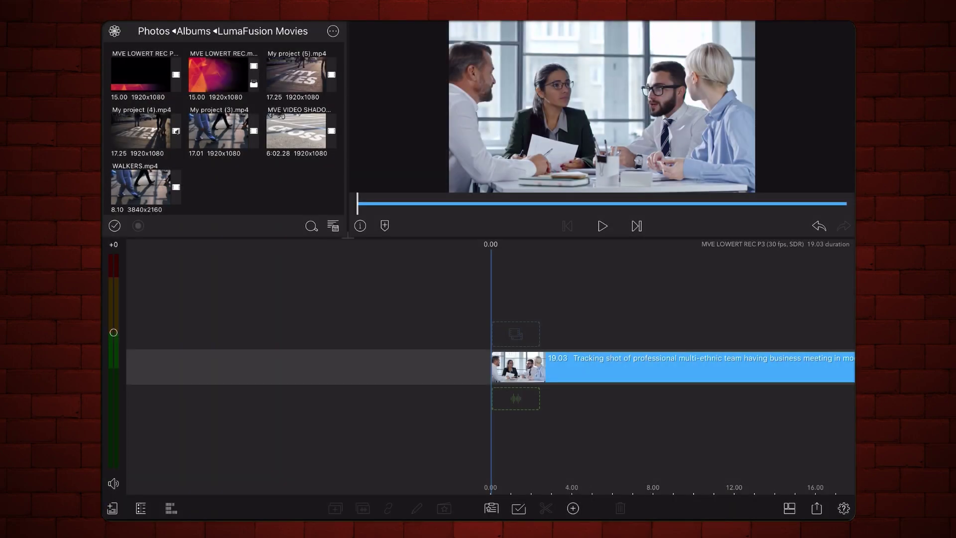
# Step: Place MVE LOWERT REC P3 over the office footage, split it at 11.00, and delete the tail
pyautogui.click(603, 225)
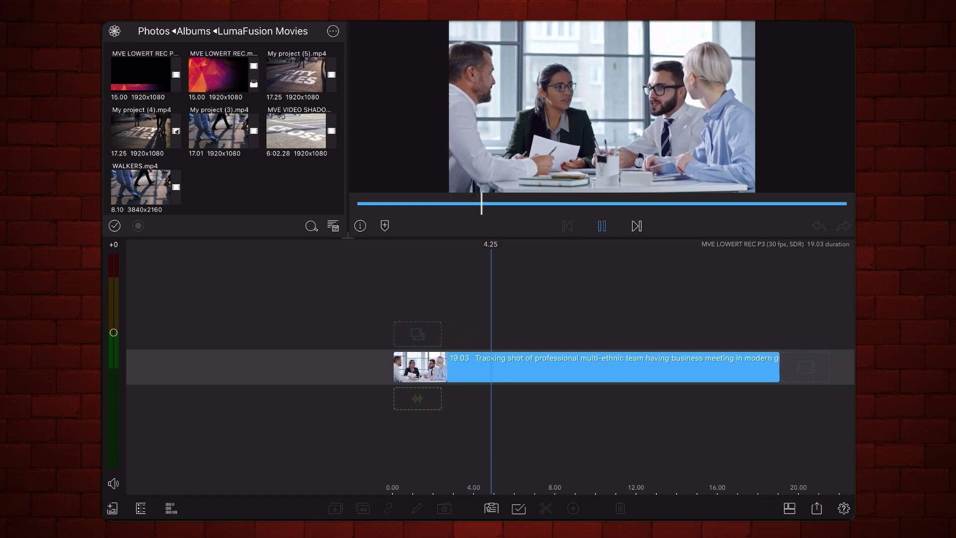
pyautogui.click(603, 226)
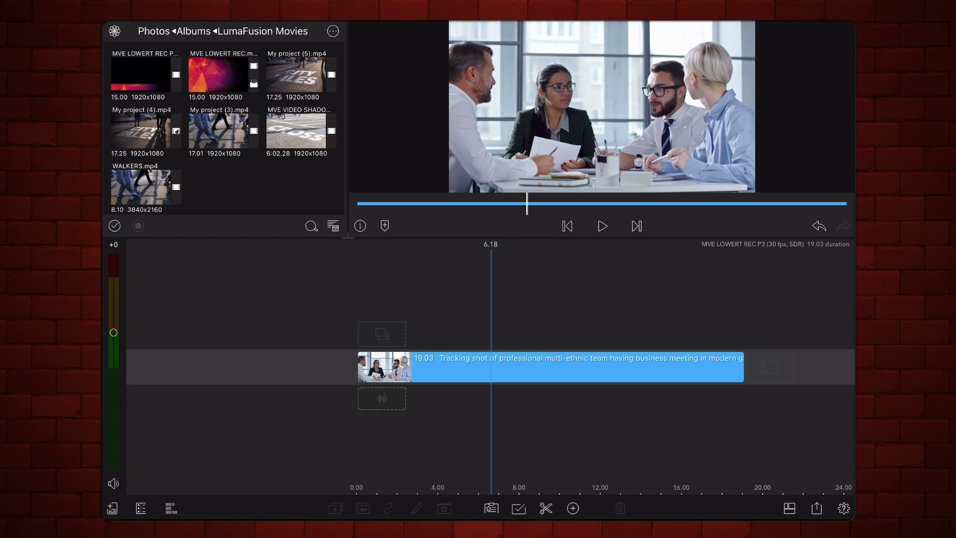
pyautogui.moveTo(142, 75); pyautogui.dragTo(512, 332)
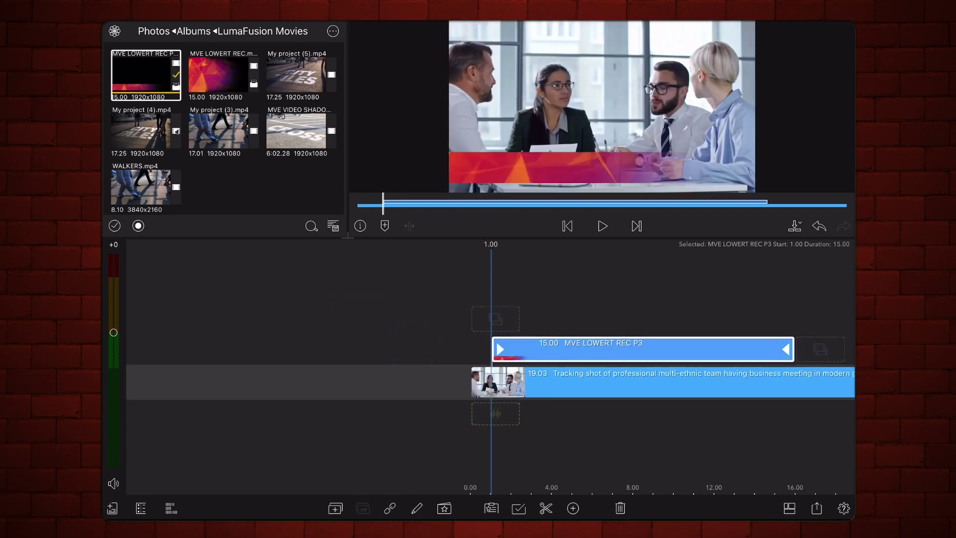
pyautogui.click(654, 432)
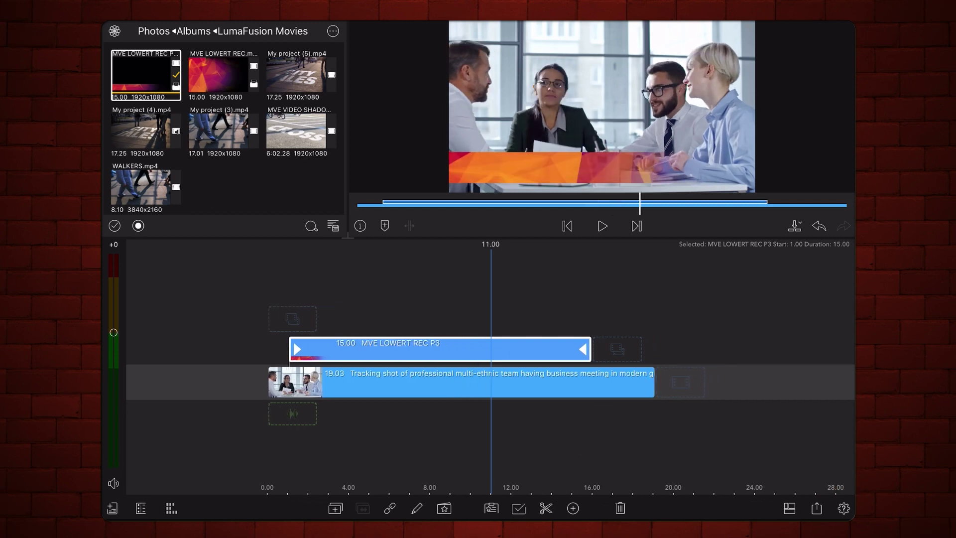
pyautogui.click(547, 508)
pyautogui.click(620, 508)
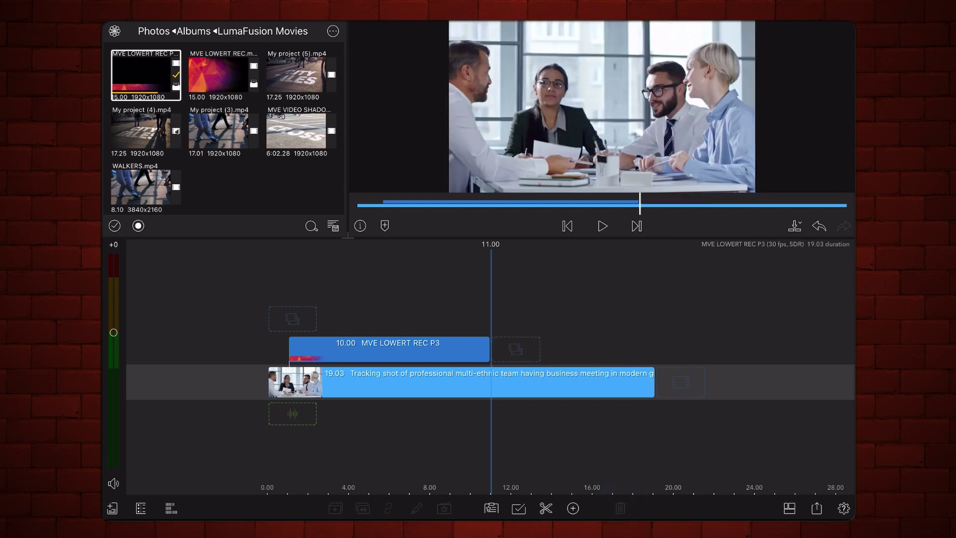
# Step: Add Slide Right transitions to the lower-third clip's ends and play from the start
pyautogui.click(114, 31)
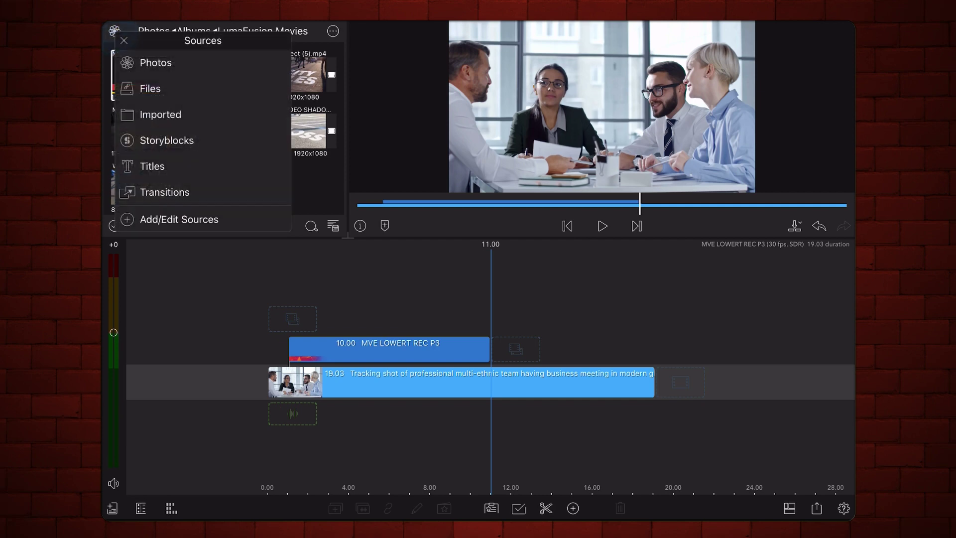
pyautogui.click(165, 192)
pyautogui.scroll(-5, 217, 127)
pyautogui.scroll(3, 493, 300)
pyautogui.moveTo(296, 141); pyautogui.dragTo(318, 340)
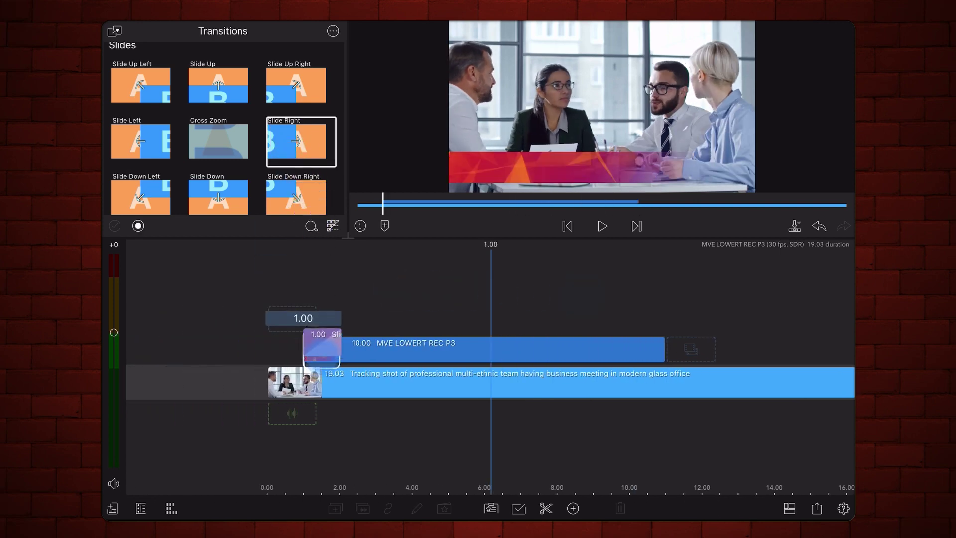
pyautogui.moveTo(322, 344)
pyautogui.mouseDown()
pyautogui.moveTo(529, 307)
pyautogui.moveTo(568, 345)
pyautogui.mouseUp()
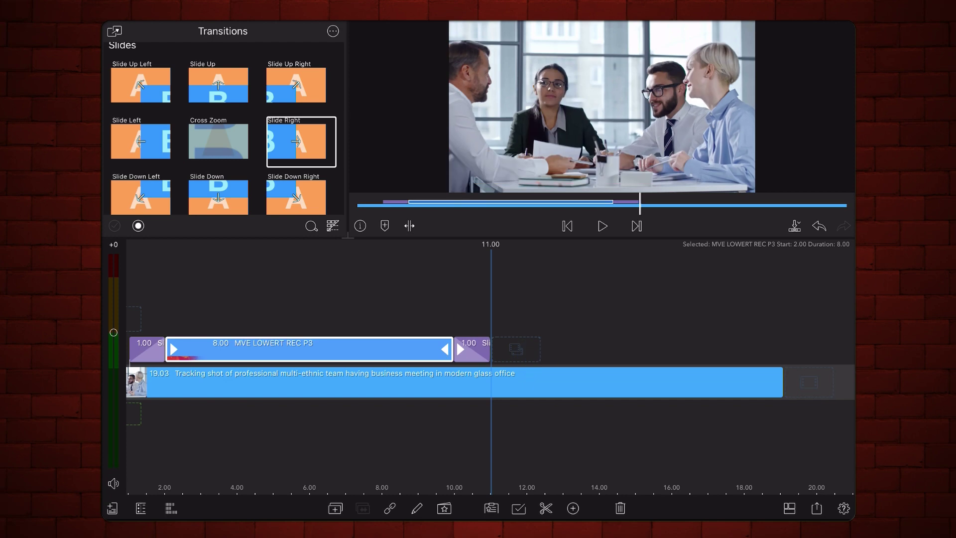
pyautogui.click(567, 226)
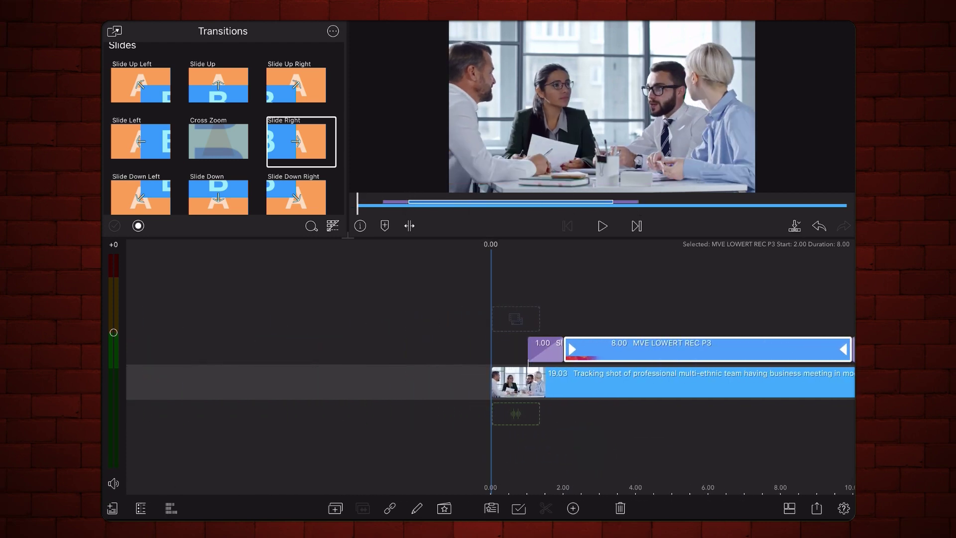
pyautogui.click(603, 226)
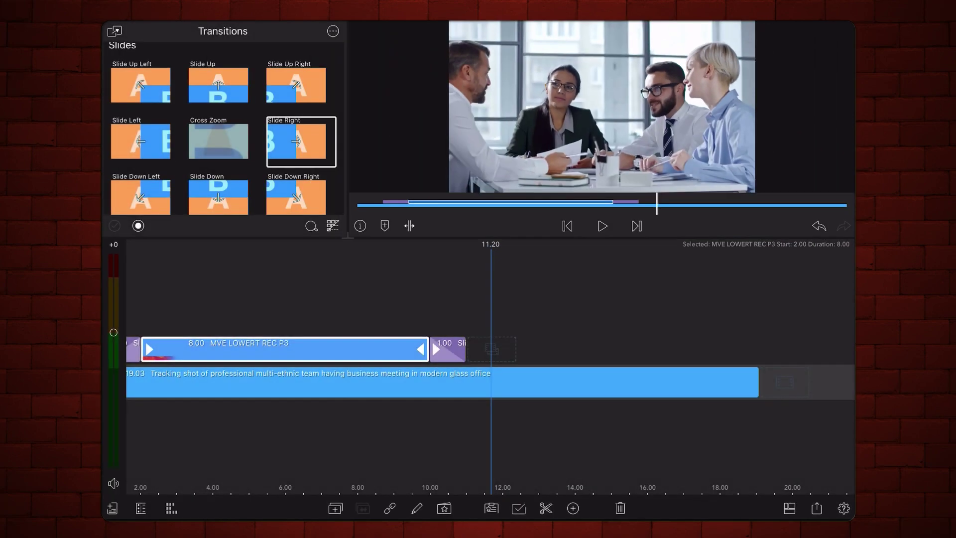
# Step: Add a Plain-White title above the lower-third and extend it to 10.00 seconds
pyautogui.click(114, 31)
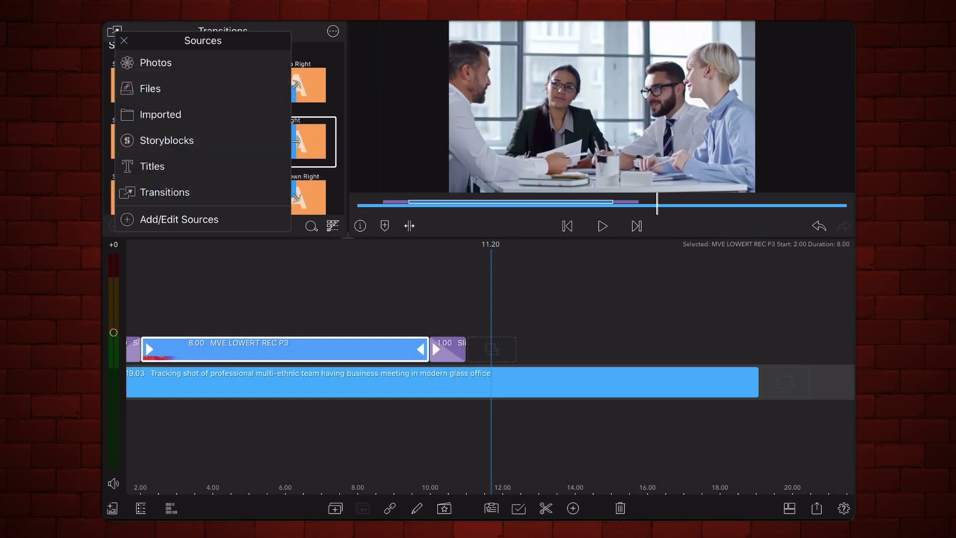
pyautogui.click(151, 166)
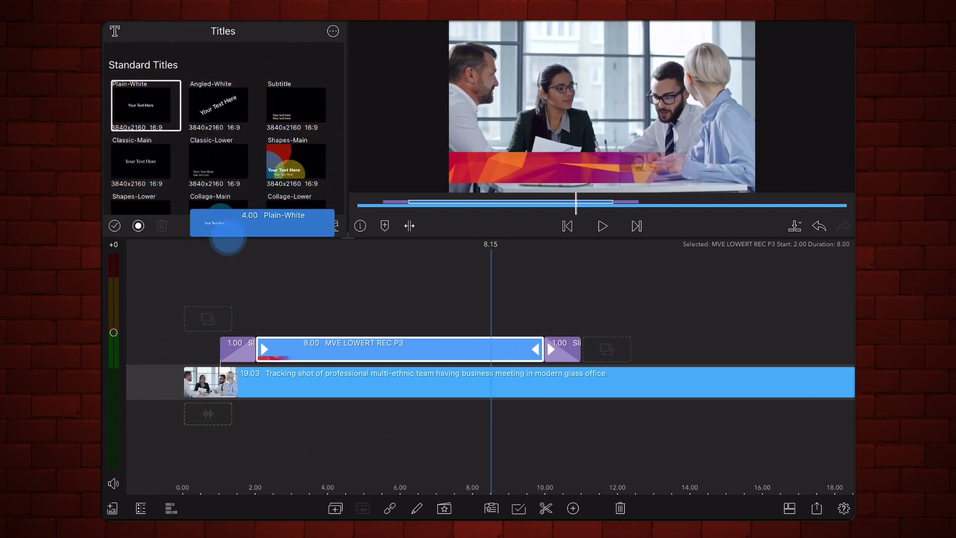
pyautogui.moveTo(146, 105); pyautogui.dragTo(494, 306)
pyautogui.moveTo(625, 335); pyautogui.dragTo(747, 334)
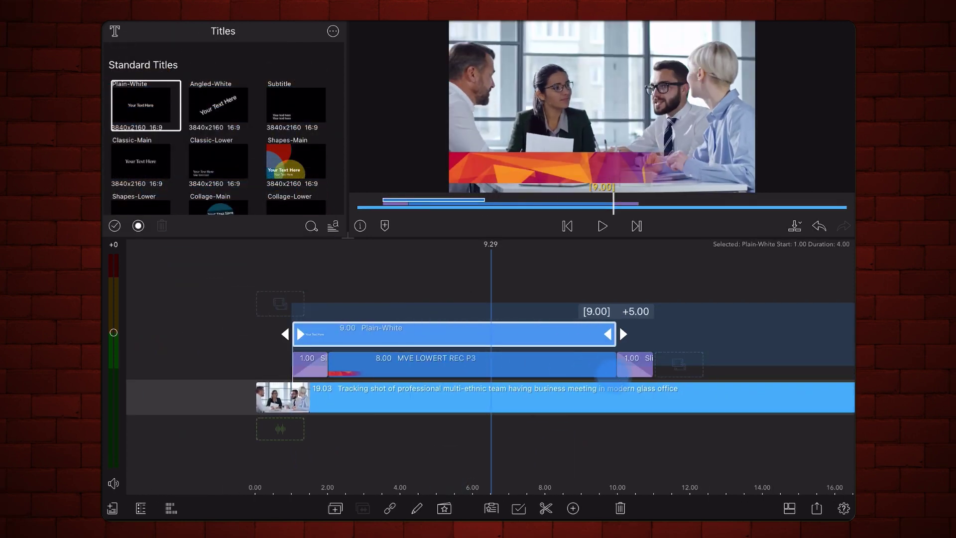
# Step: Replace the title's placeholder text with TEAMWORK NEWS
pyautogui.doubleClick(310, 334)
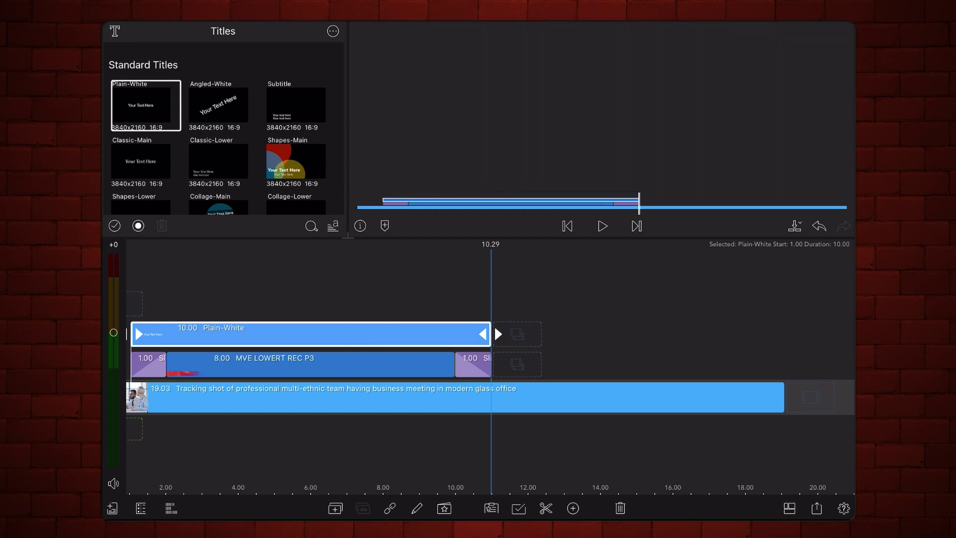
pyautogui.click(652, 247)
pyautogui.doubleClick(404, 242)
pyautogui.write('TEAMW')
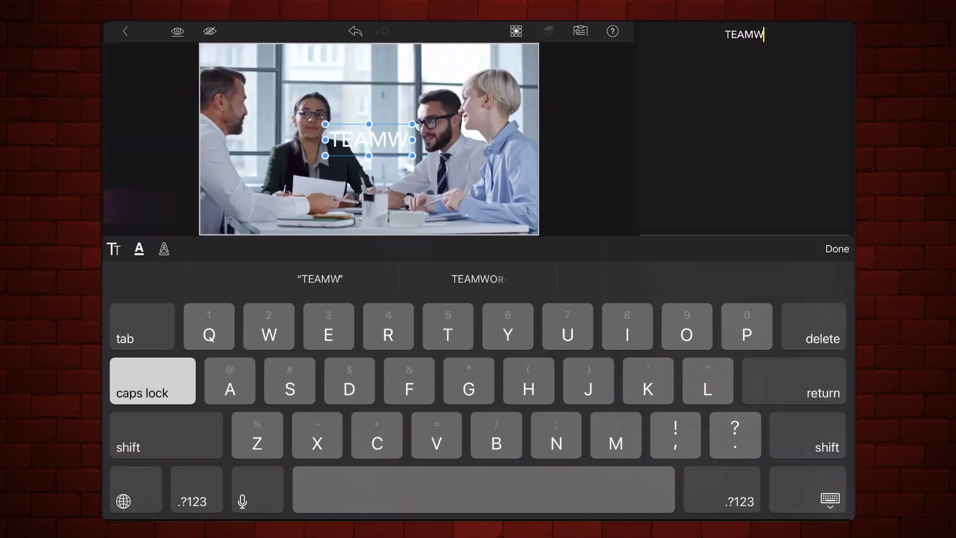
pyautogui.click(478, 279)
pyautogui.write('NEWS')
pyautogui.click(837, 249)
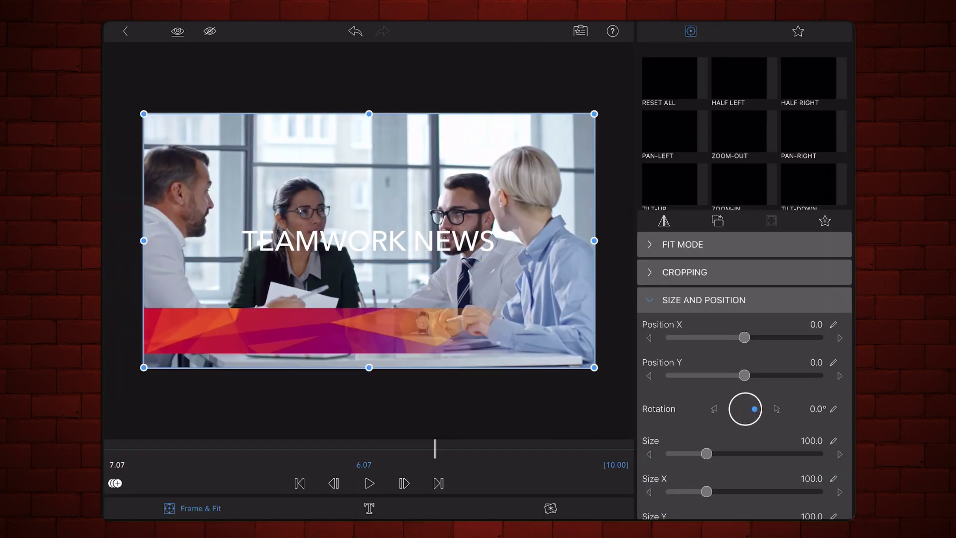
# Step: Move the title down-left onto the banner, crop it from the right with Edge Softness 16
pyautogui.moveTo(309, 290); pyautogui.dragTo(219, 382)
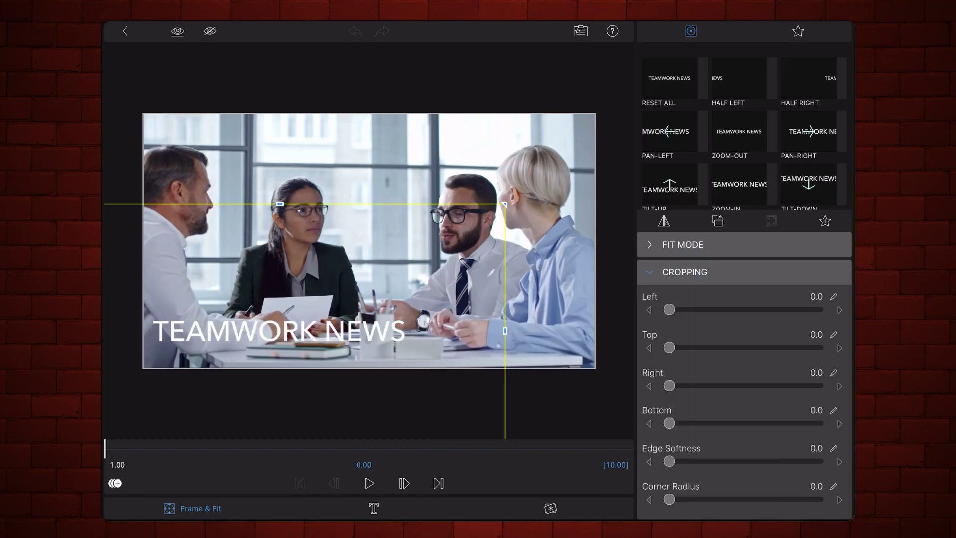
pyautogui.moveTo(670, 386); pyautogui.dragTo(782, 386)
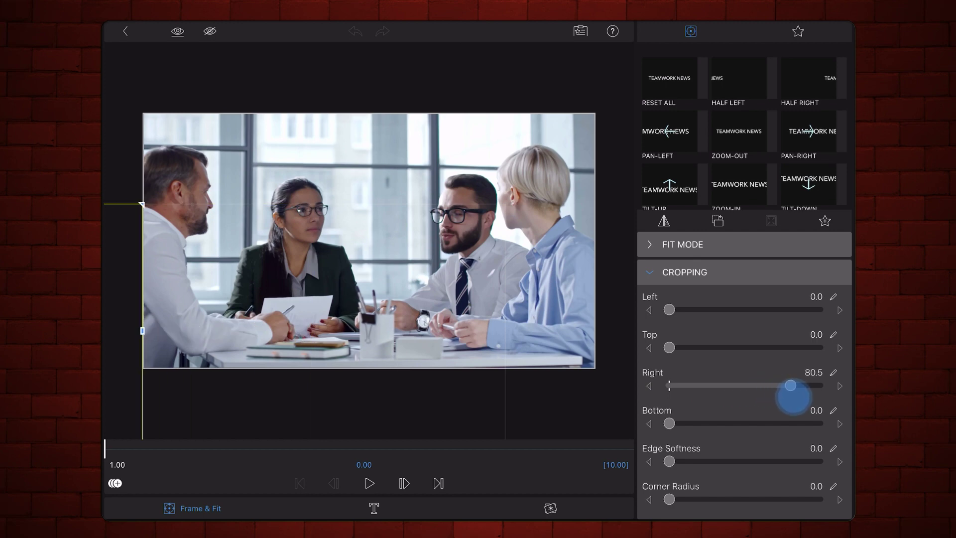
pyautogui.click(834, 448)
pyautogui.press('Return')
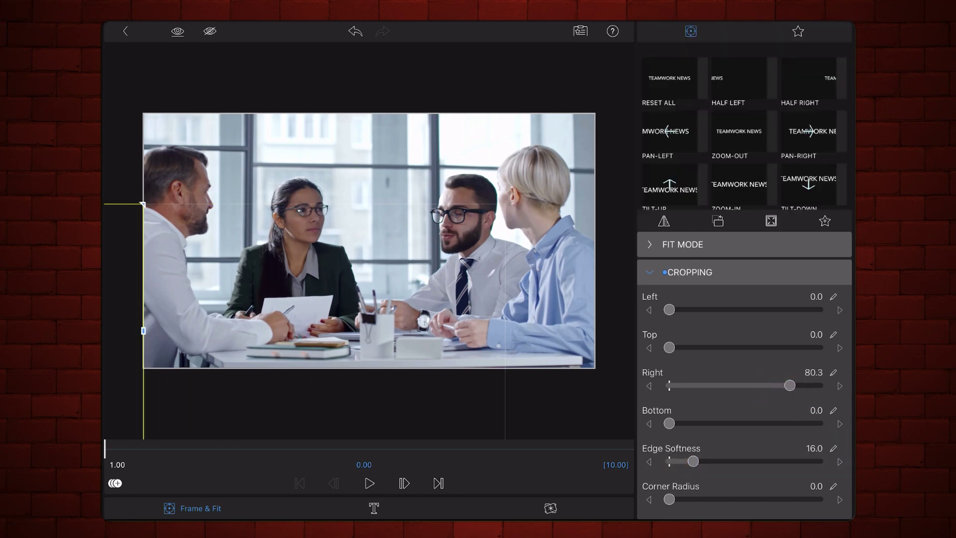
# Step: Later in the clip, keyframe a reduced right crop that reveals TEAMWORK NEWS
pyautogui.press('Right')
pyautogui.press('Right')
pyautogui.press('Right')
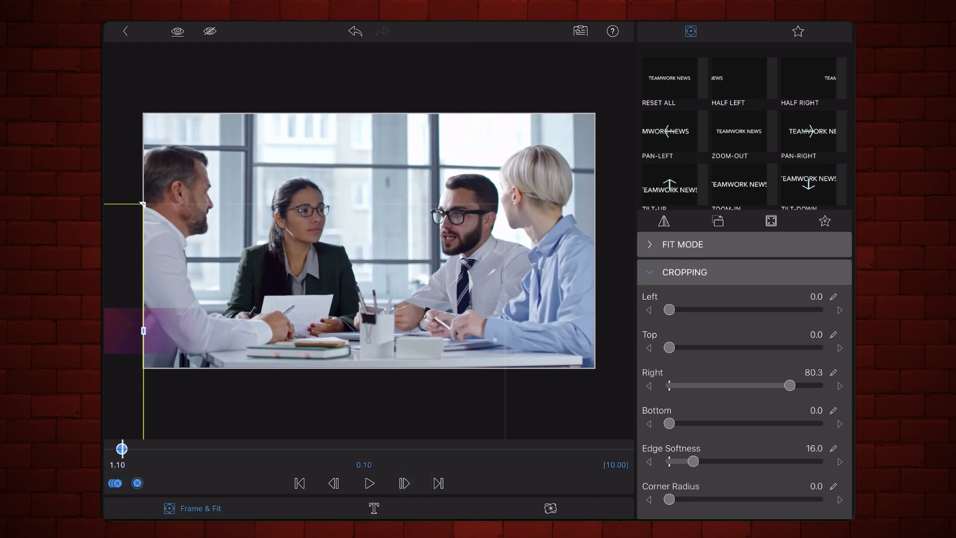
pyautogui.click(404, 484)
pyautogui.click(404, 484)
pyautogui.moveTo(790, 386); pyautogui.dragTo(687, 386)
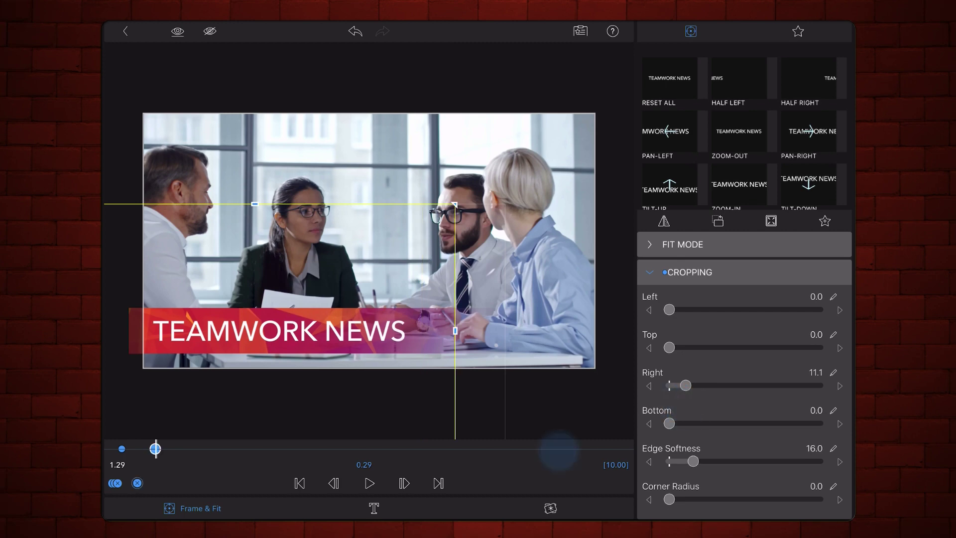
# Step: Just past ten seconds, keyframe the right crop to hide the text again
pyautogui.click(559, 451)
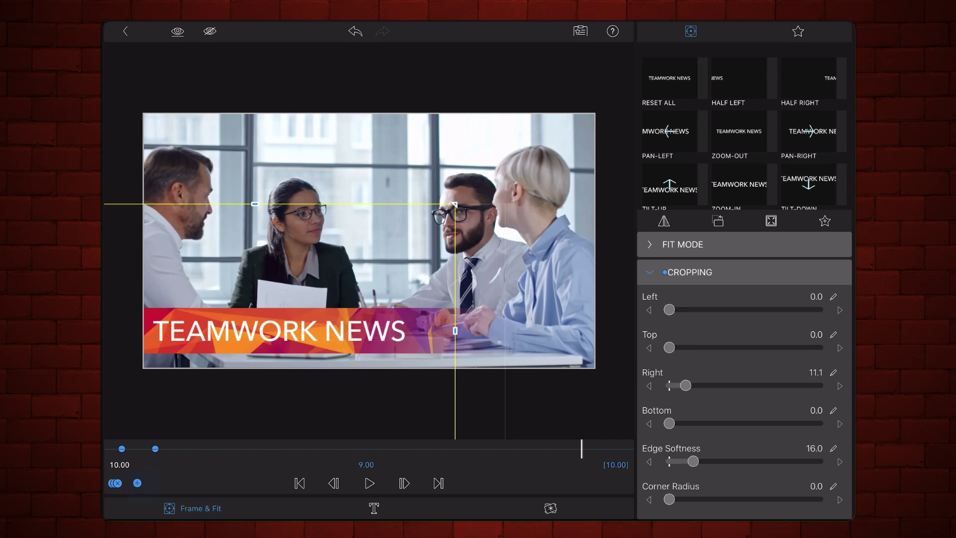
pyautogui.moveTo(595, 449); pyautogui.dragTo(598, 449)
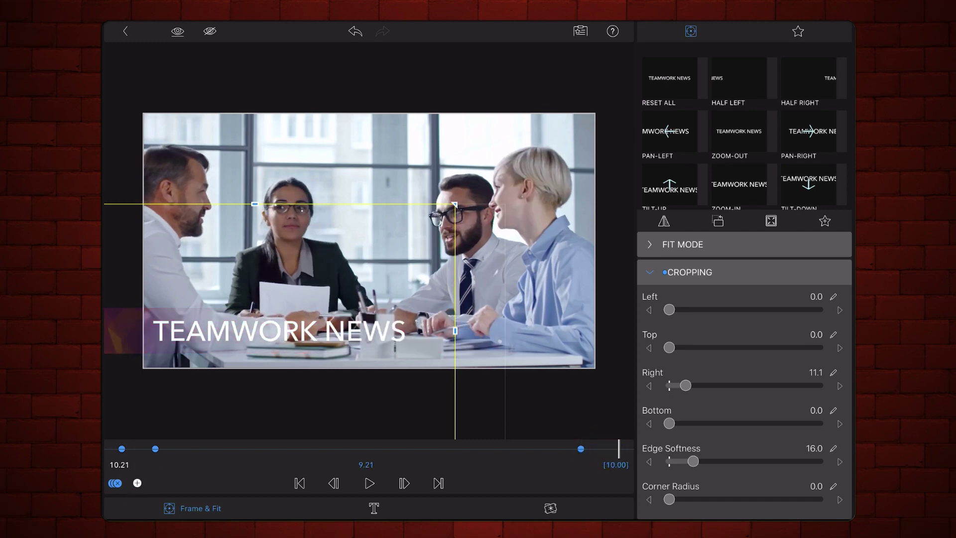
pyautogui.moveTo(703, 386); pyautogui.dragTo(790, 386)
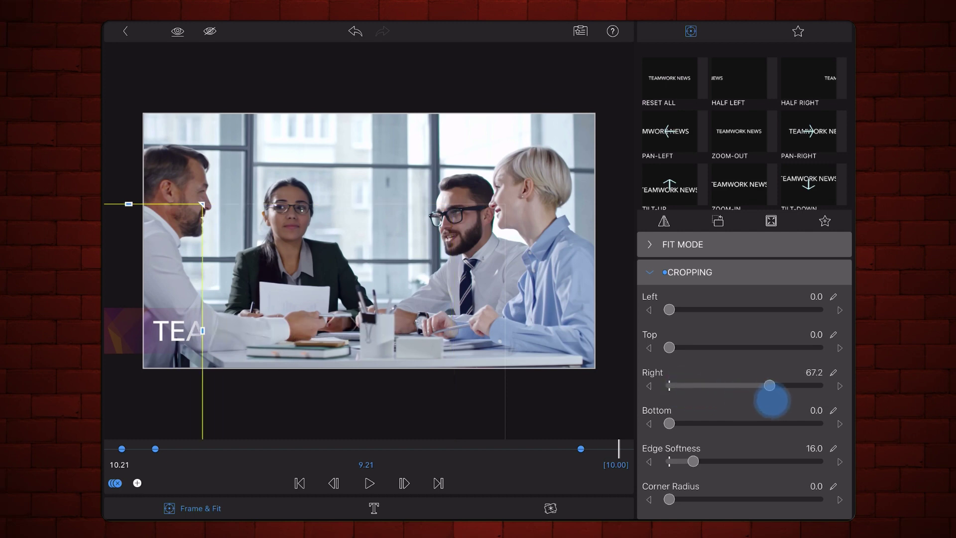
# Step: Leave the clip editor and scroll the timeline back to the project's start
pyautogui.click(126, 30)
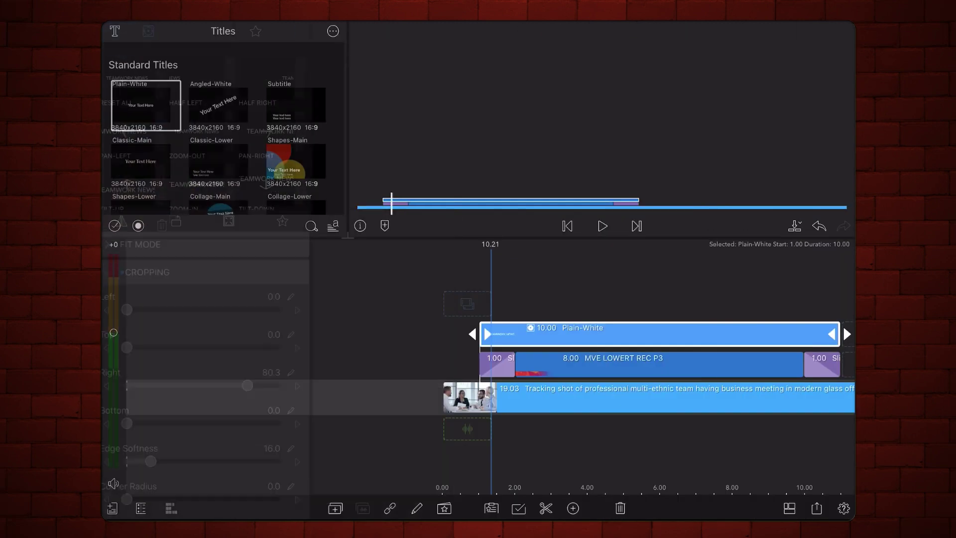
pyautogui.moveTo(298, 299); pyautogui.dragTo(523, 300)
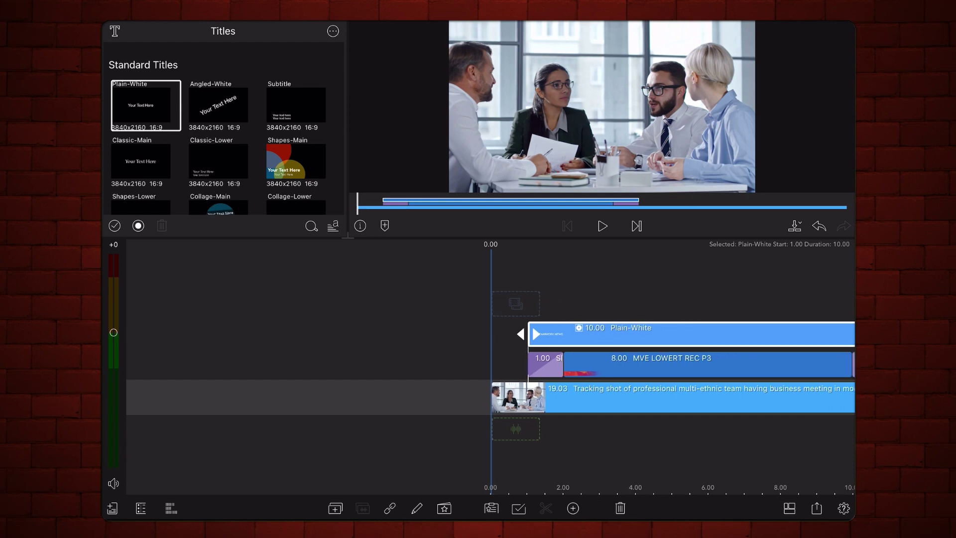